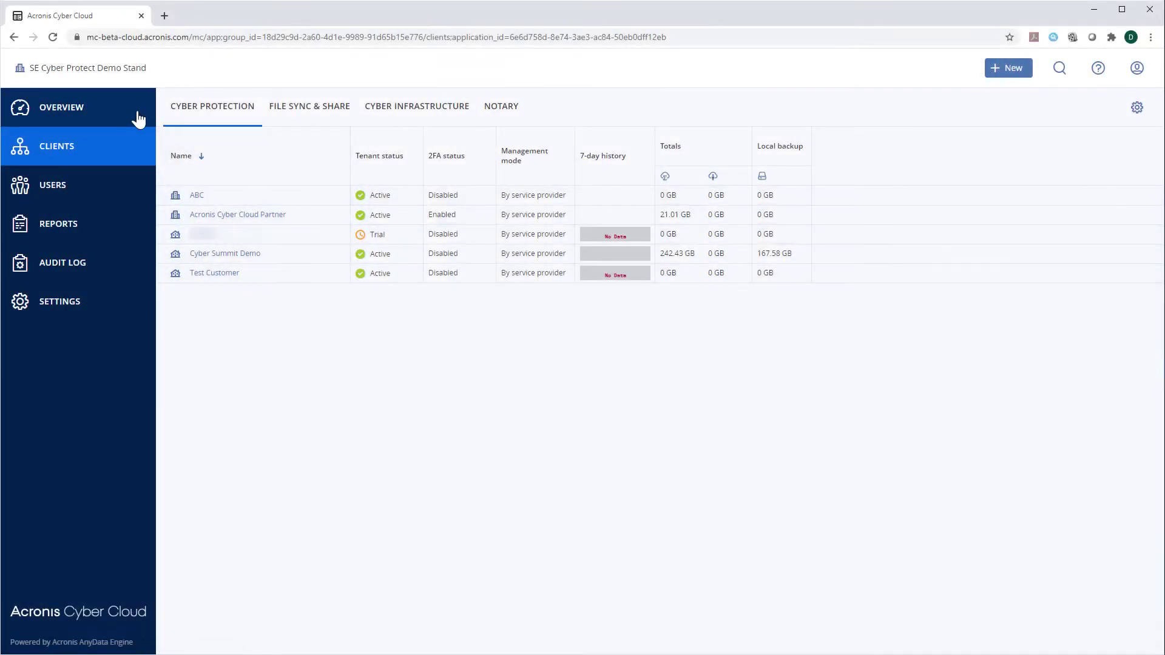
Open the Operations dashboard and move the Protection status widget up beside Historical alerts summary.
{"action": "left_click", "coordinate": [138, 116]}
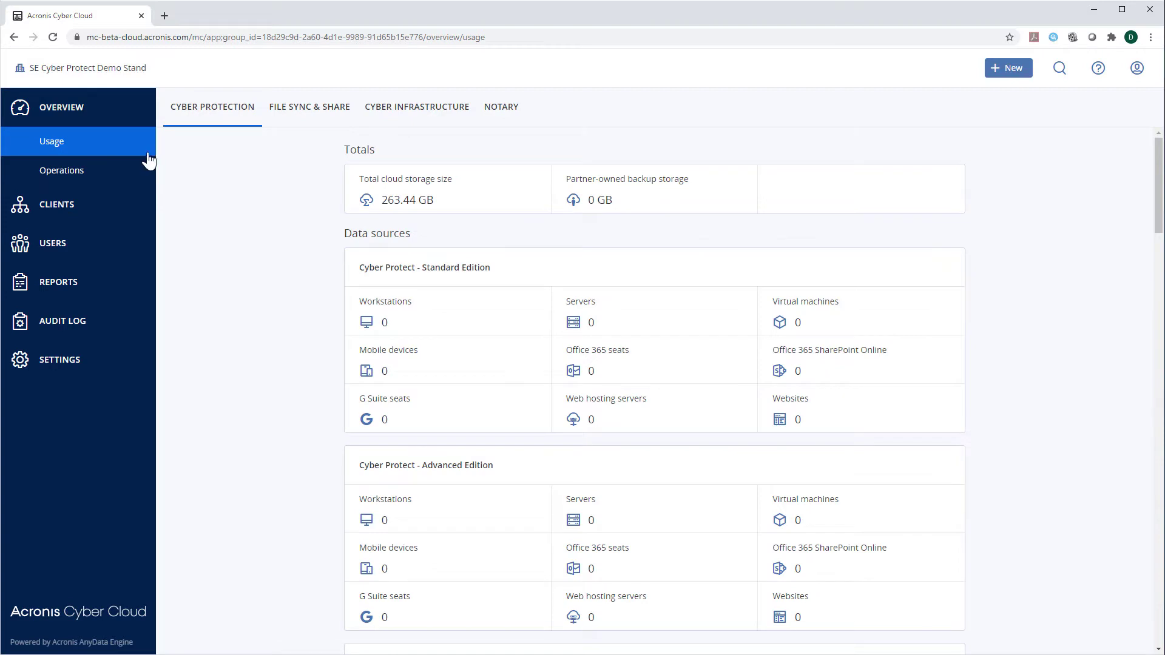
{"action": "left_click", "coordinate": [118, 174]}
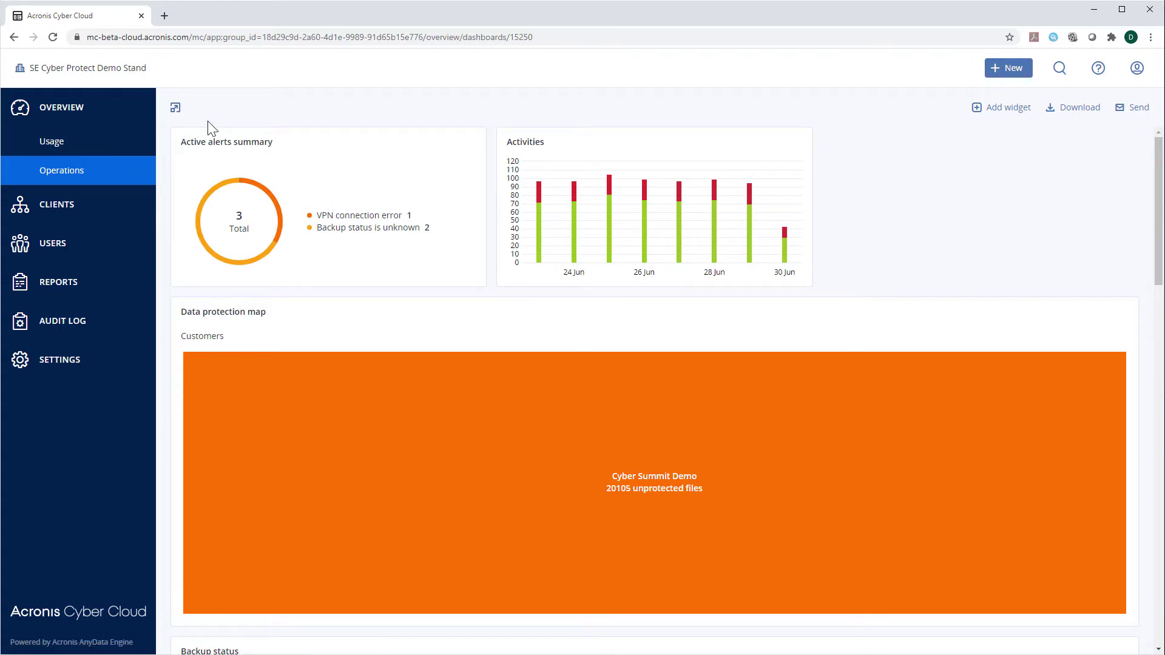
{"action": "scroll", "coordinate": [347, 310], "scroll_direction": "down", "scroll_amount": 1}
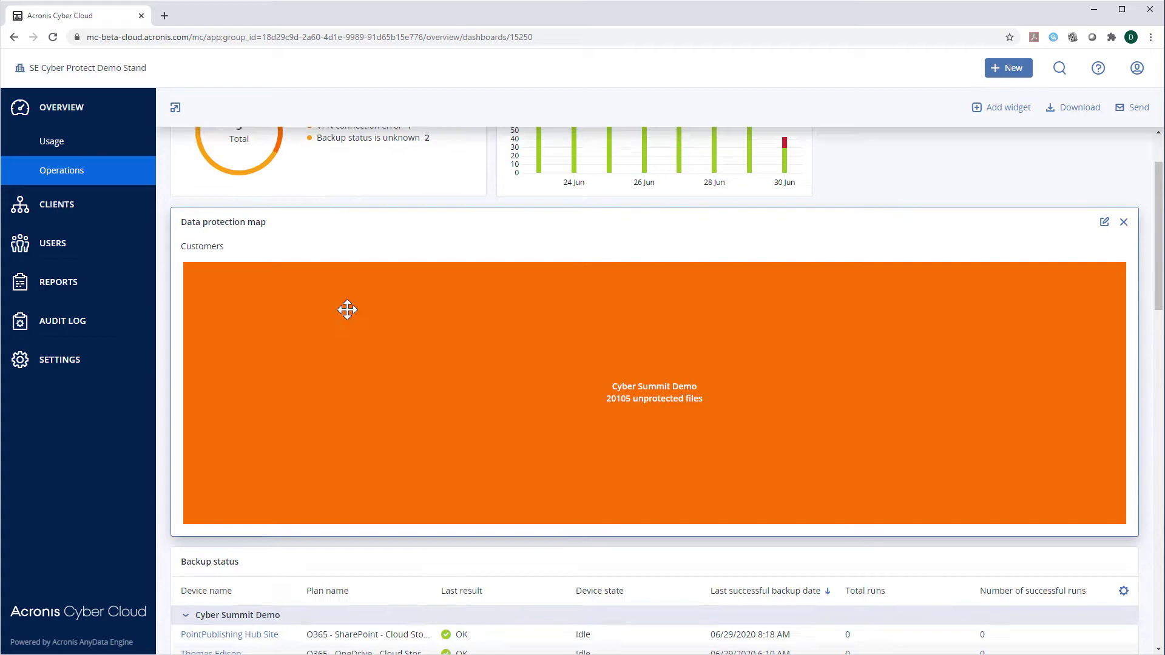
{"action": "scroll", "coordinate": [347, 310], "scroll_direction": "down", "scroll_amount": 5}
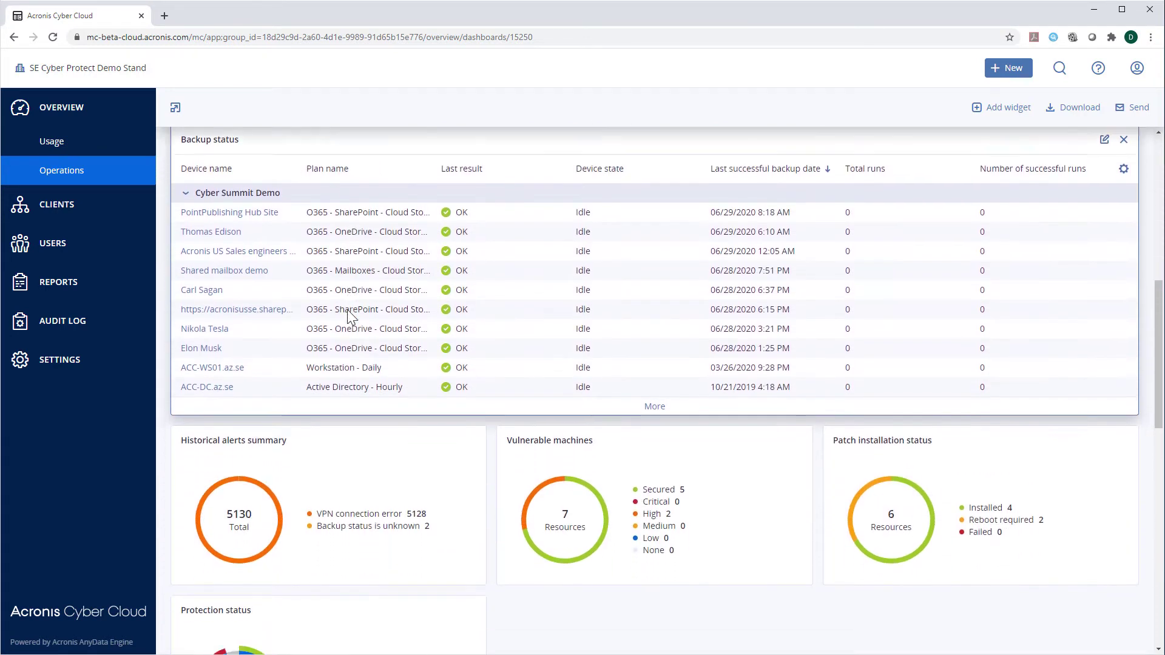
{"action": "scroll", "coordinate": [350, 315], "scroll_direction": "down", "scroll_amount": 5}
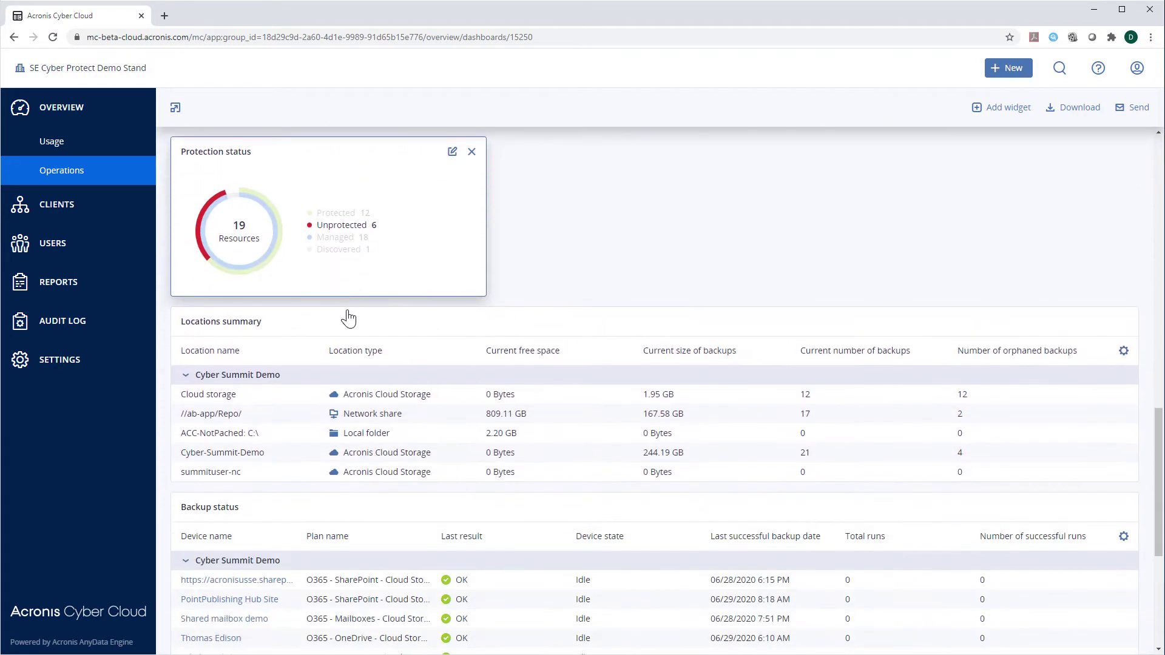
{"action": "left_click_drag", "start_coordinate": [349, 317], "coordinate": [416, 257]}
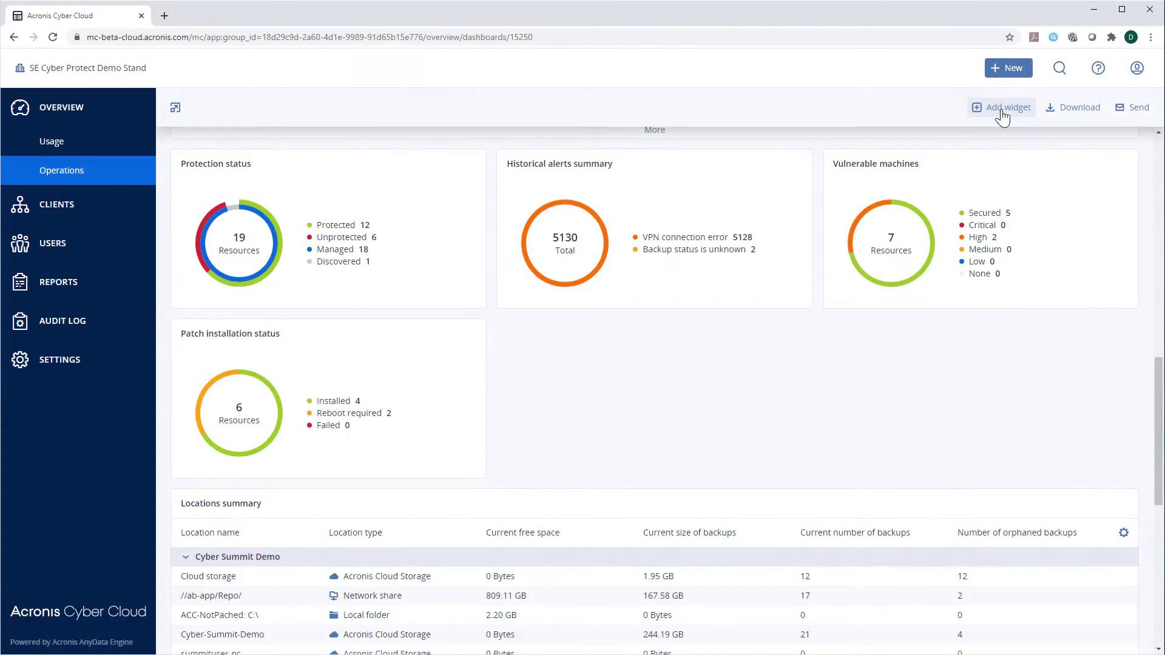
Browse the list of widgets available to add to the dashboard.
{"action": "left_click", "coordinate": [1002, 109]}
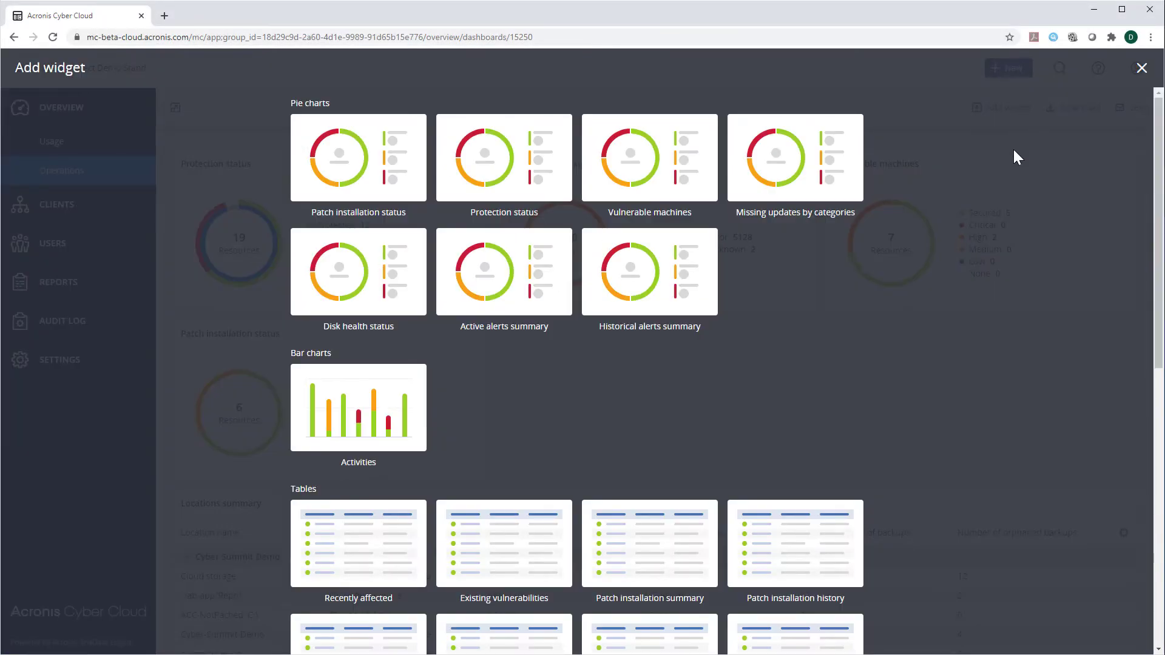
{"action": "scroll", "coordinate": [1013, 150], "scroll_direction": "down", "scroll_amount": 6}
{"action": "scroll", "coordinate": [1017, 157], "scroll_direction": "down", "scroll_amount": 3}
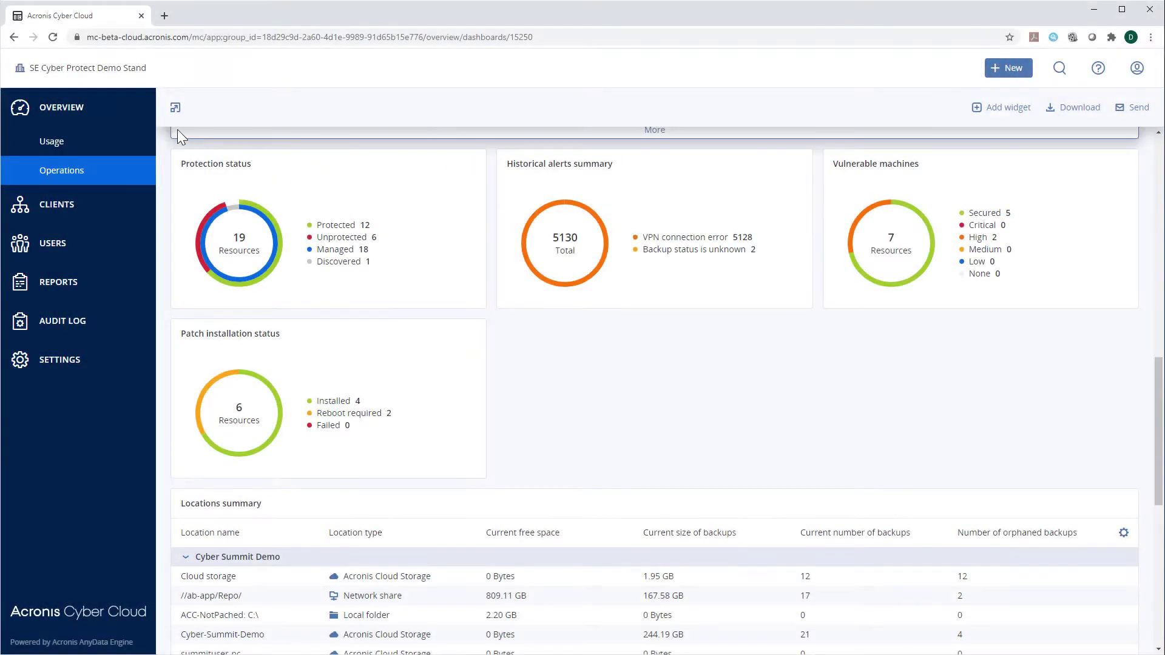
Review File Sync & Share, Cyber Infrastructure, Notary and Cyber Protection usage, then show Clients.
{"action": "left_click", "coordinate": [119, 143]}
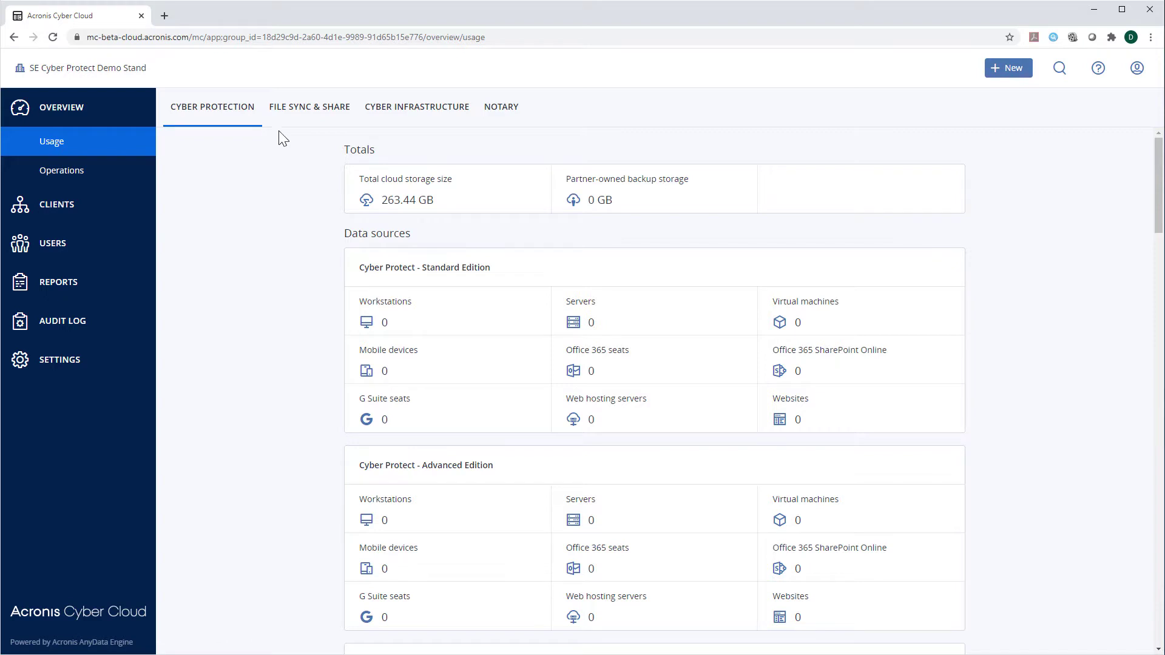
{"action": "left_click", "coordinate": [296, 114]}
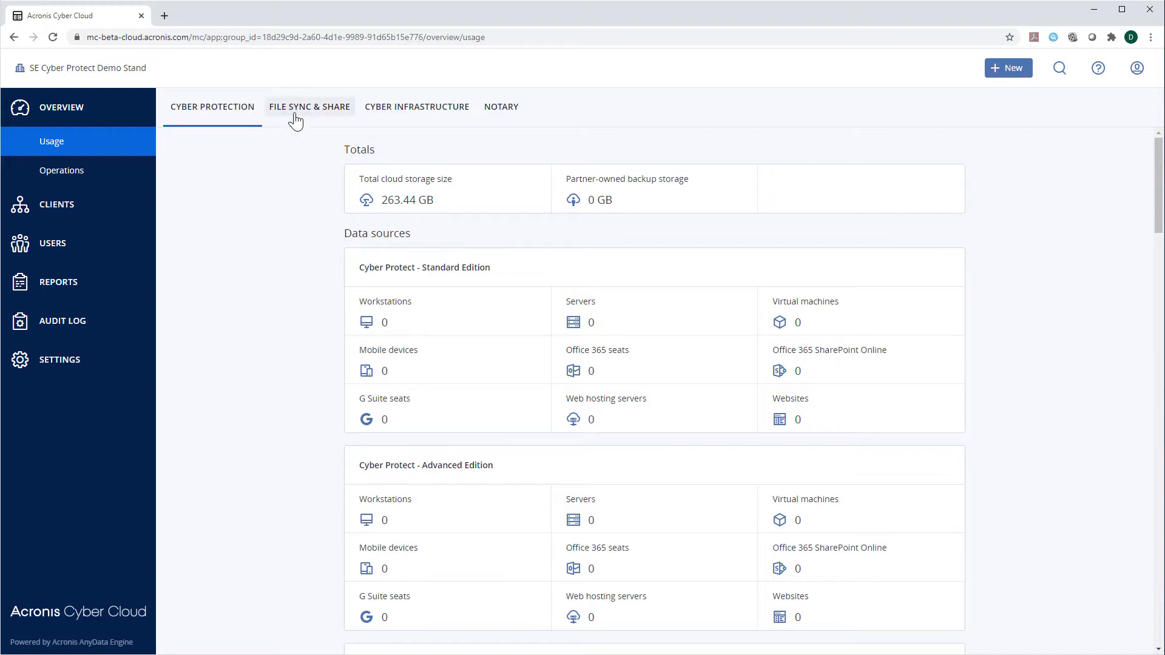
{"action": "left_click", "coordinate": [401, 115]}
{"action": "left_click", "coordinate": [496, 116]}
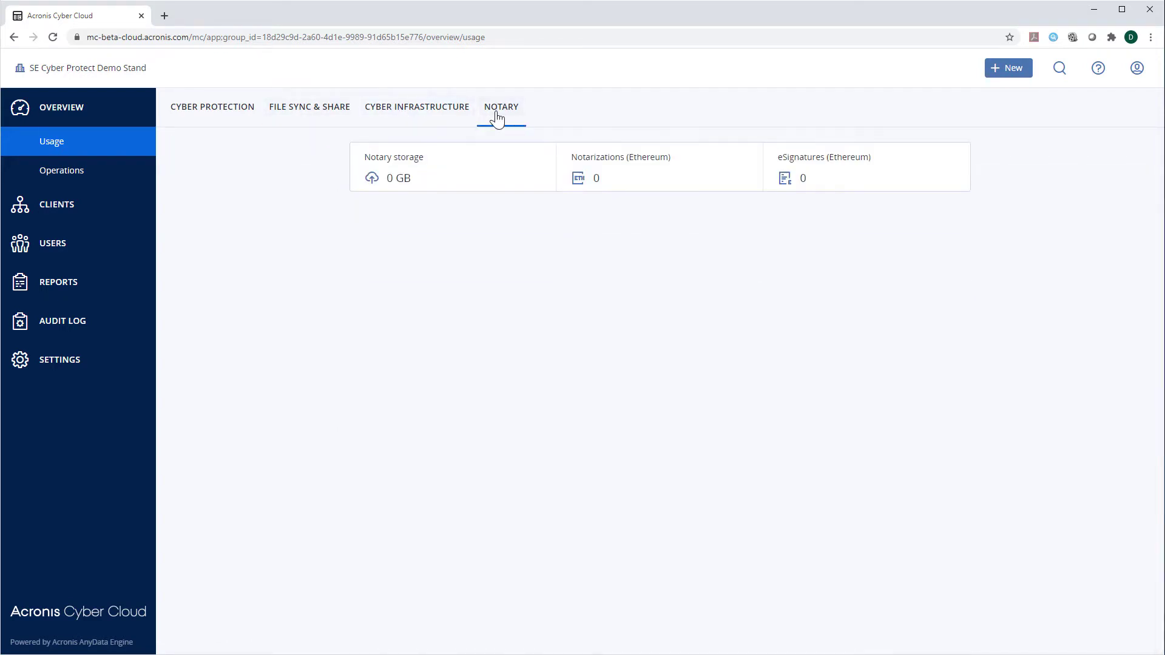
{"action": "left_click", "coordinate": [452, 110]}
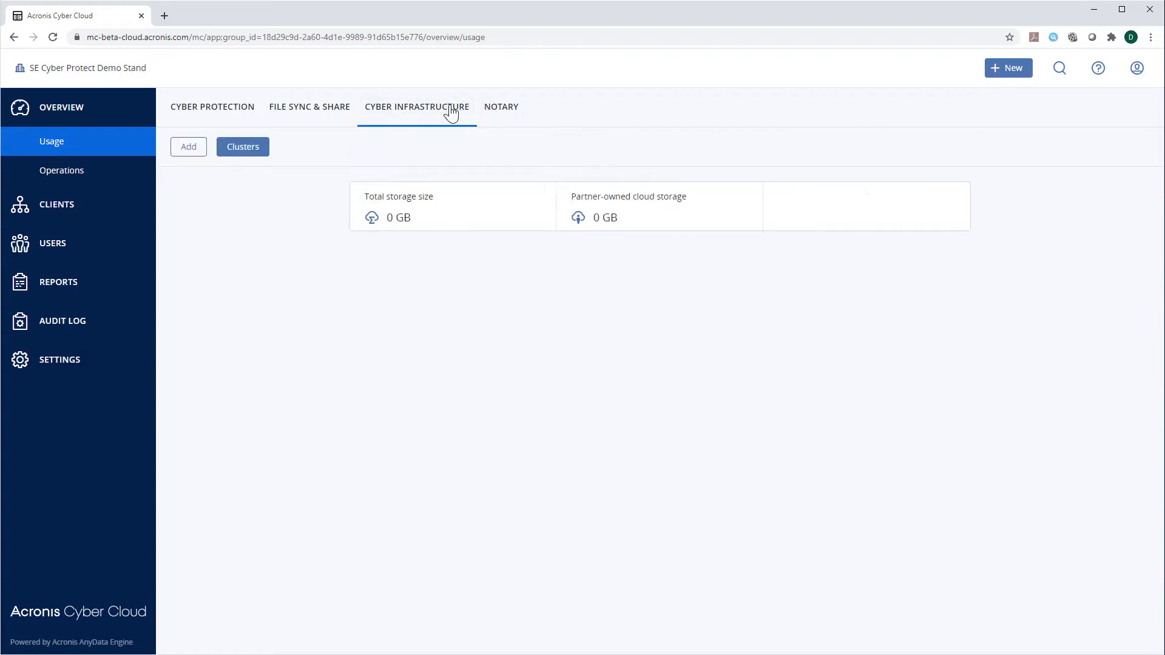
{"action": "left_click", "coordinate": [246, 110]}
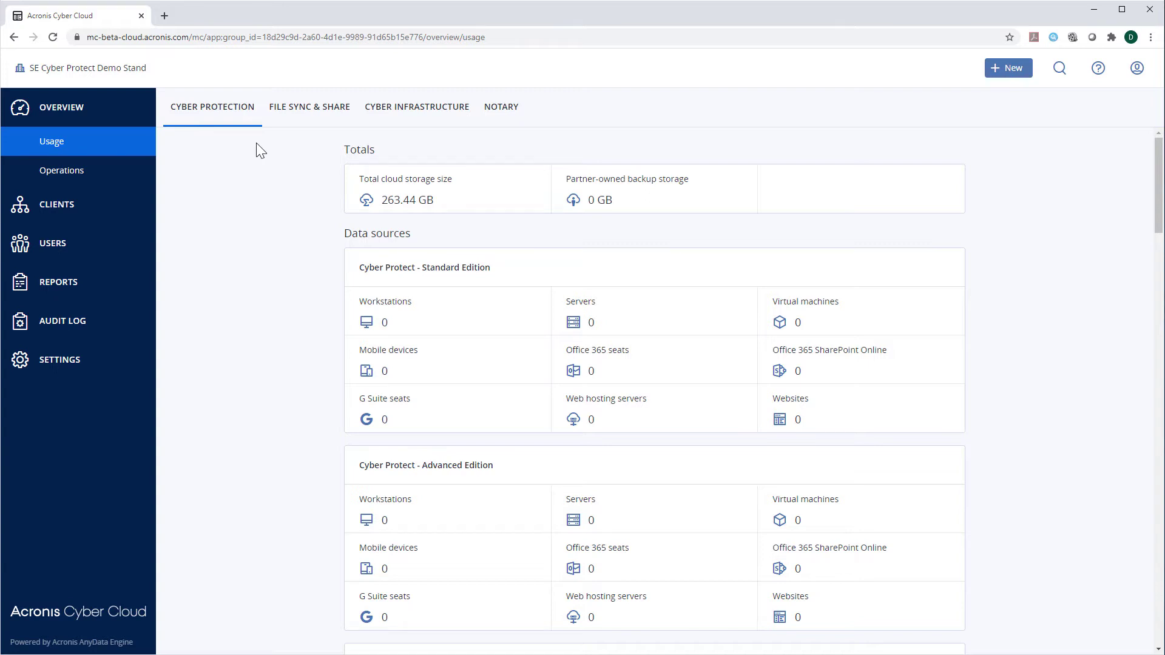
{"action": "left_click", "coordinate": [138, 206]}
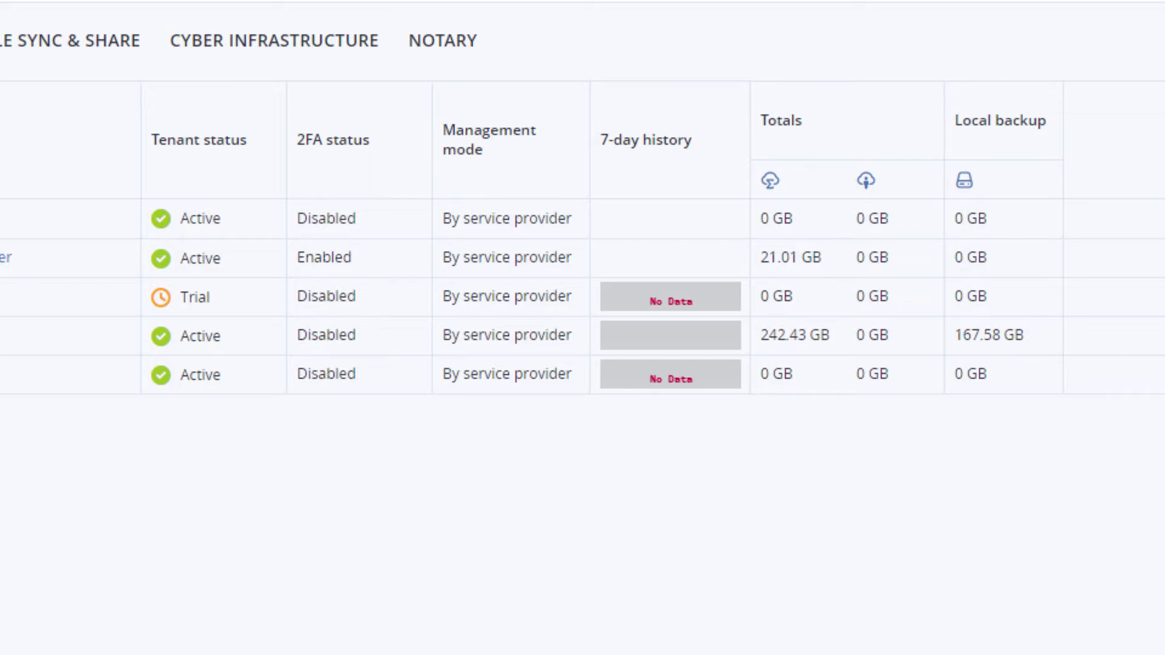
View details for ABC, Acronis Cyber Cloud Partner and the trial tenant, then show ABC's actions.
{"action": "left_click", "coordinate": [224, 194]}
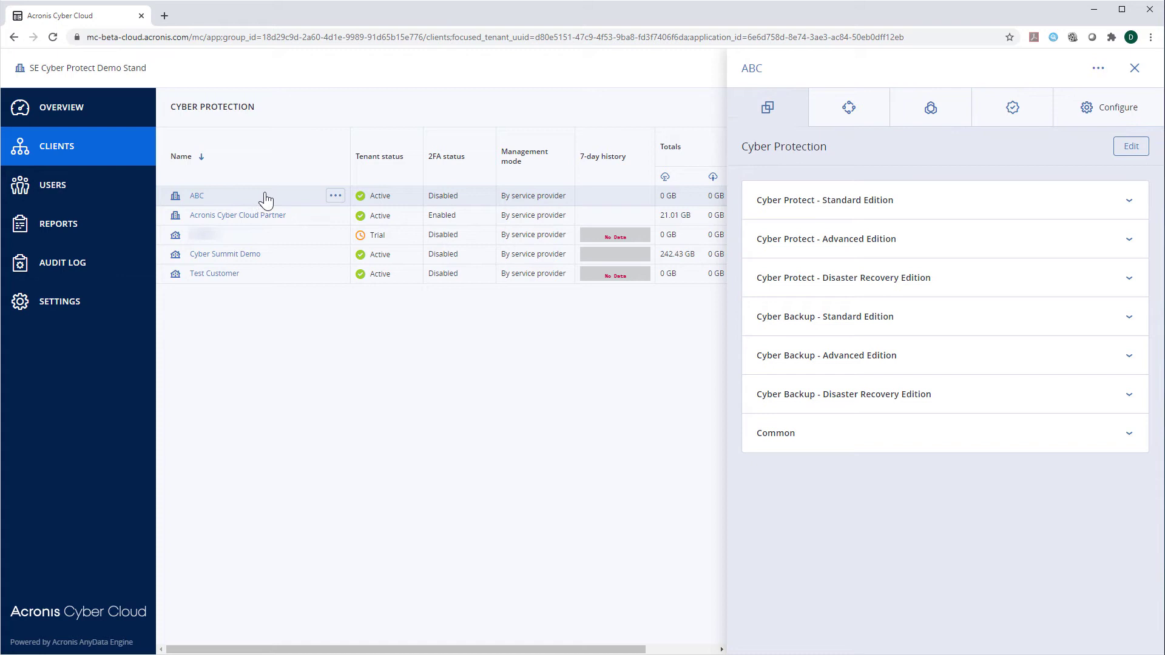
{"action": "left_click", "coordinate": [291, 220]}
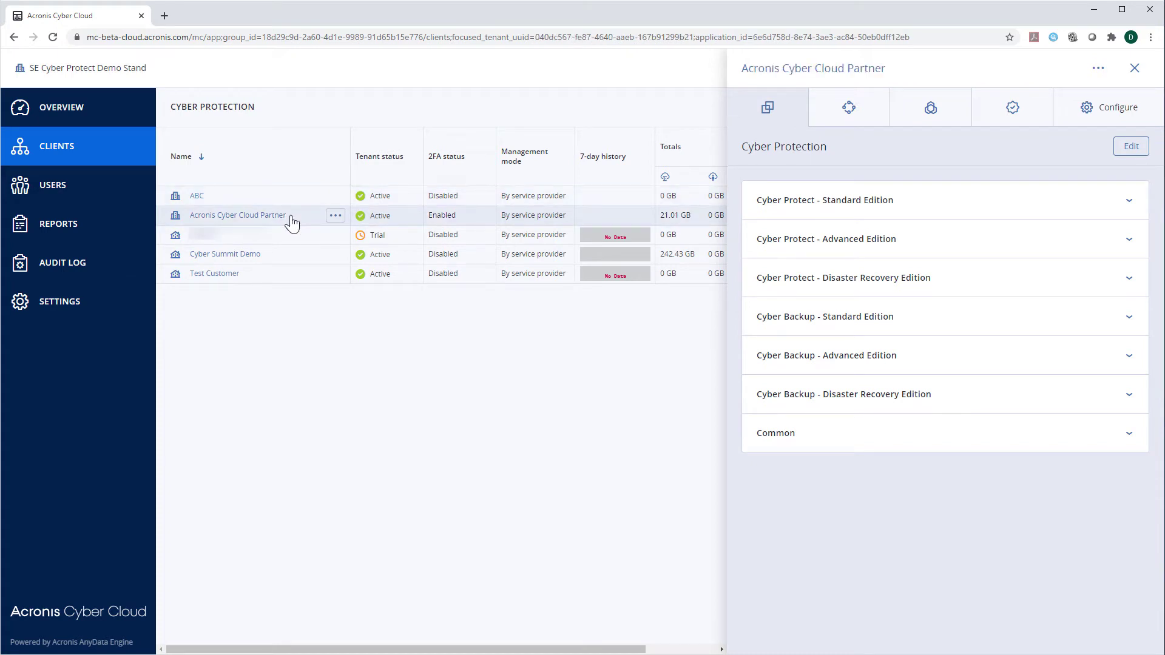
{"action": "left_click", "coordinate": [295, 231]}
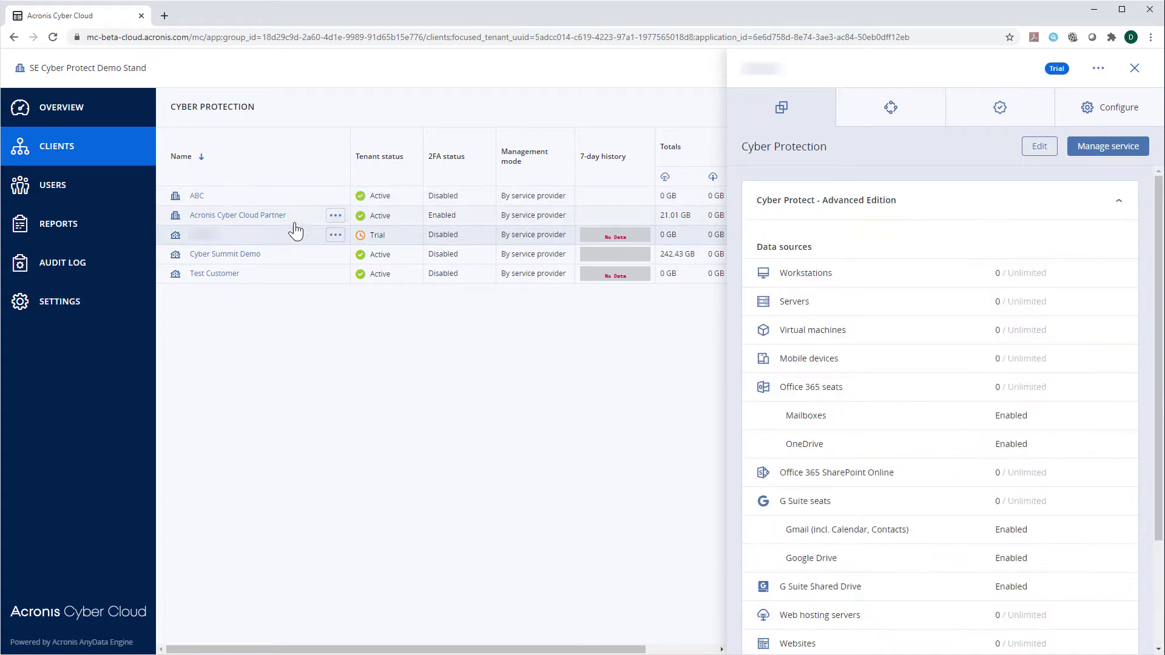
{"action": "left_click", "coordinate": [304, 201]}
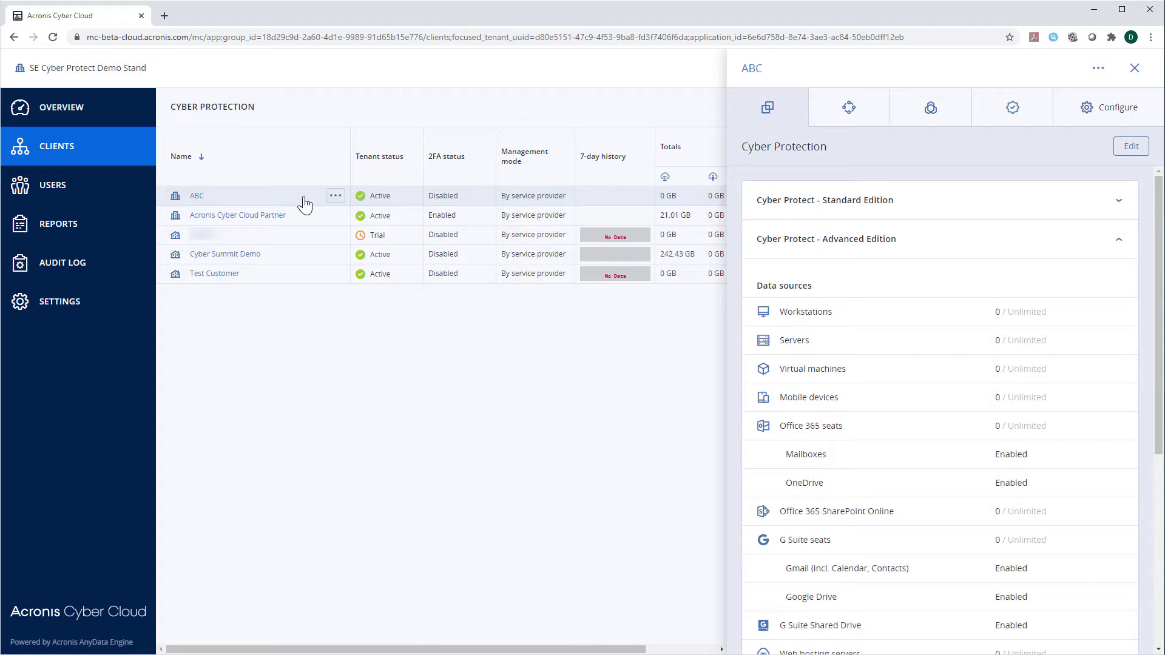
{"action": "left_click", "coordinate": [336, 195]}
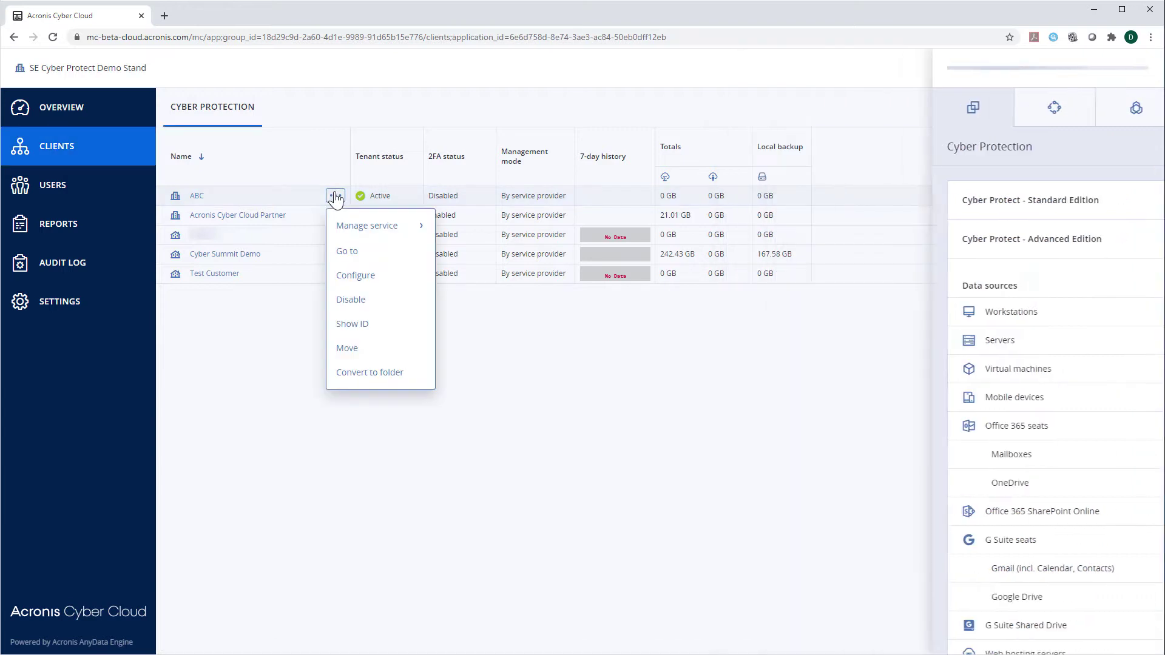
Enter tenant ABC's management view and start creating a new Customer tenant from the New menu.
{"action": "left_click", "coordinate": [344, 254]}
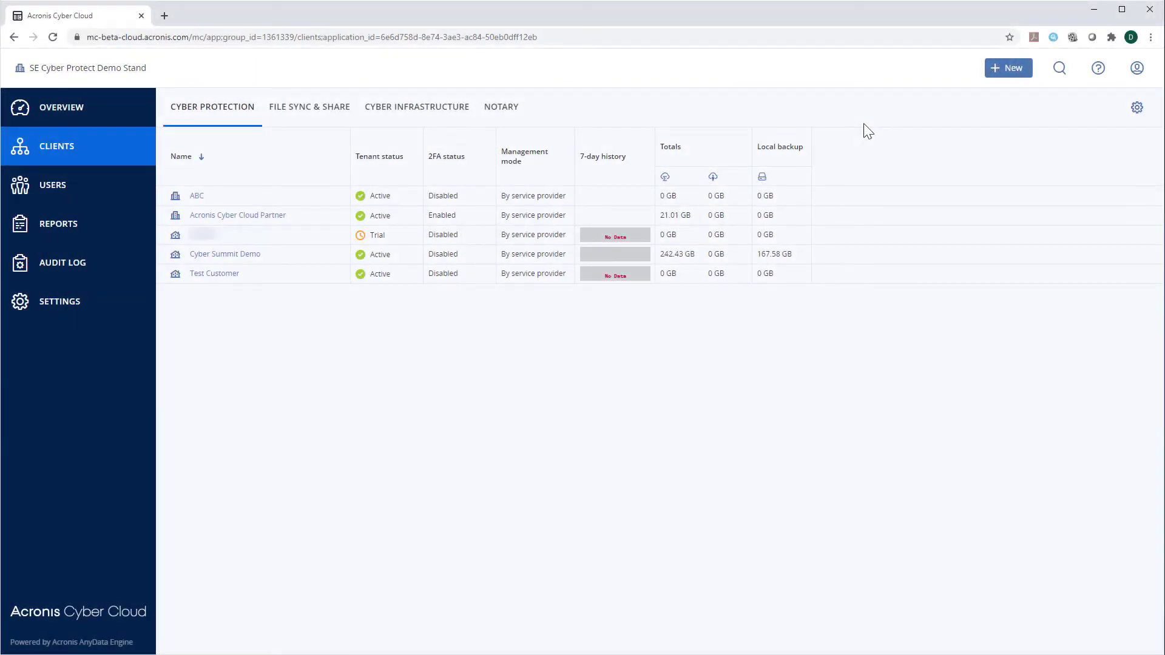
{"action": "left_click", "coordinate": [1013, 72]}
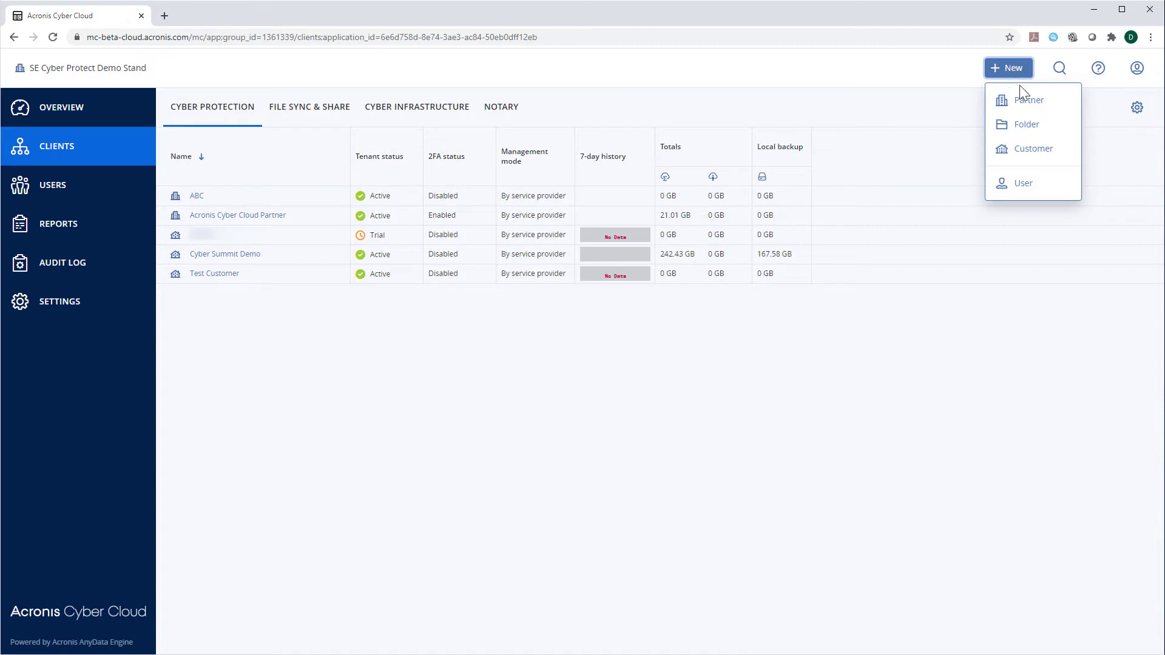
{"action": "left_click", "coordinate": [1022, 152]}
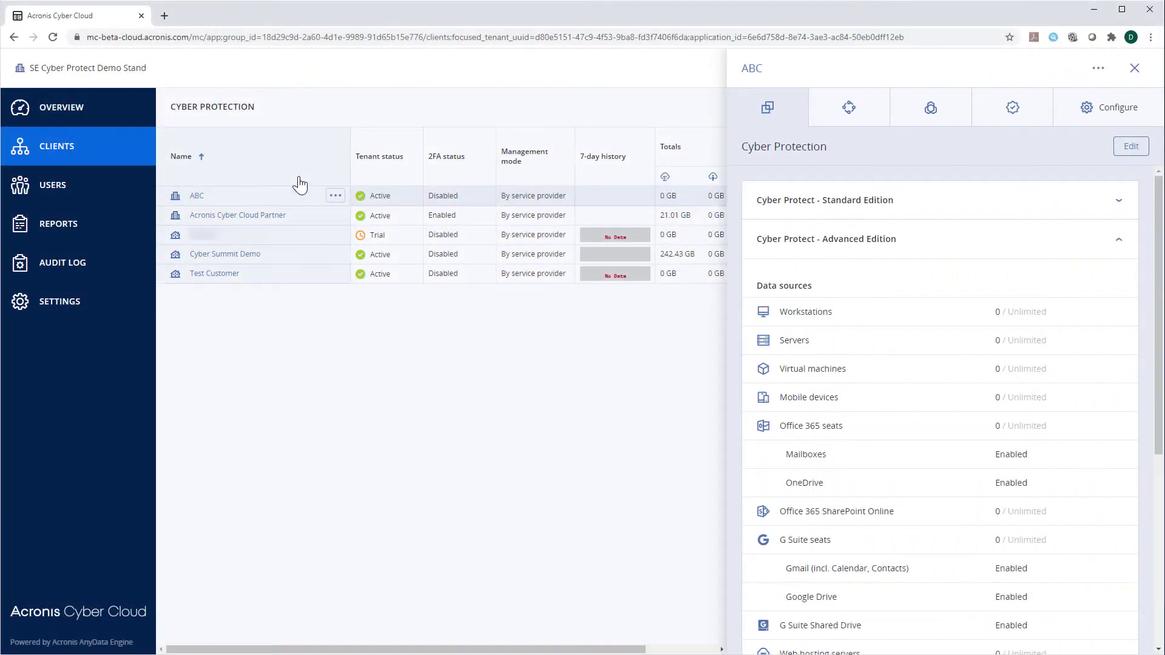
Disable tenant ABC with confirmation, then enable it again.
{"action": "left_click", "coordinate": [334, 197]}
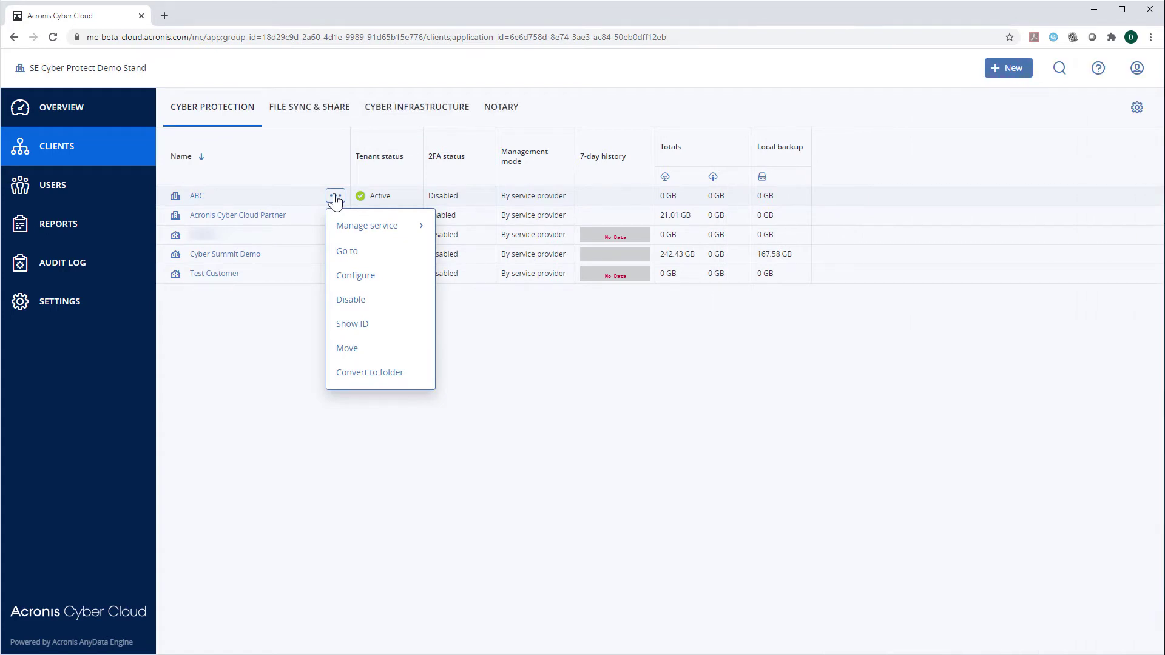
{"action": "left_click", "coordinate": [343, 300]}
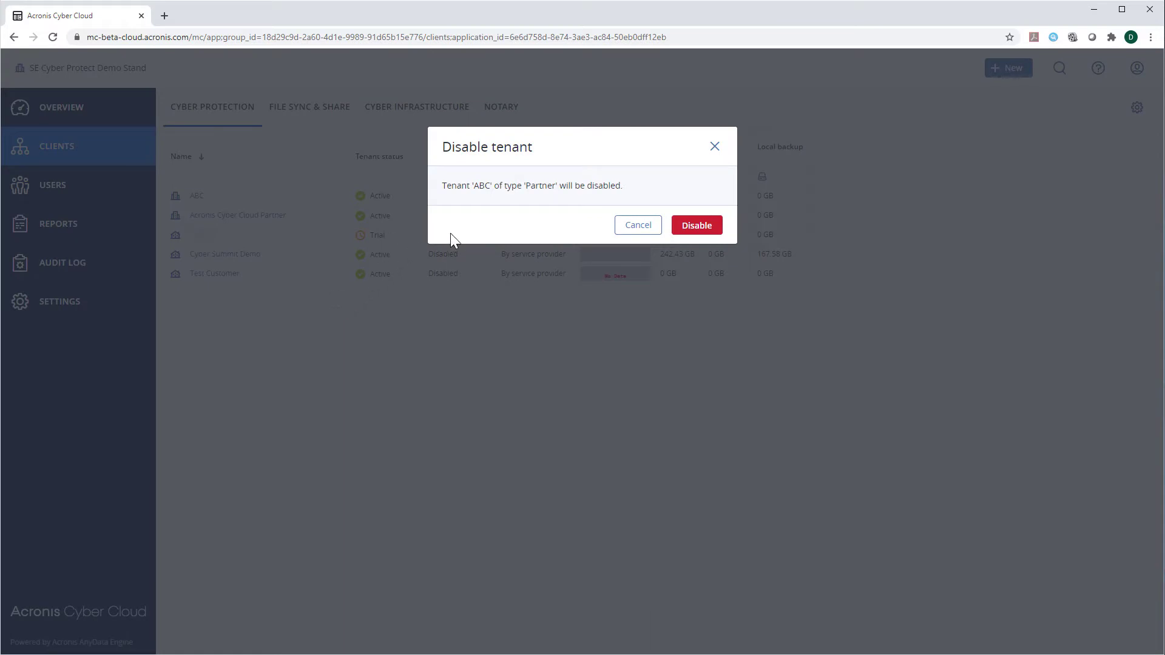
{"action": "left_click", "coordinate": [689, 229]}
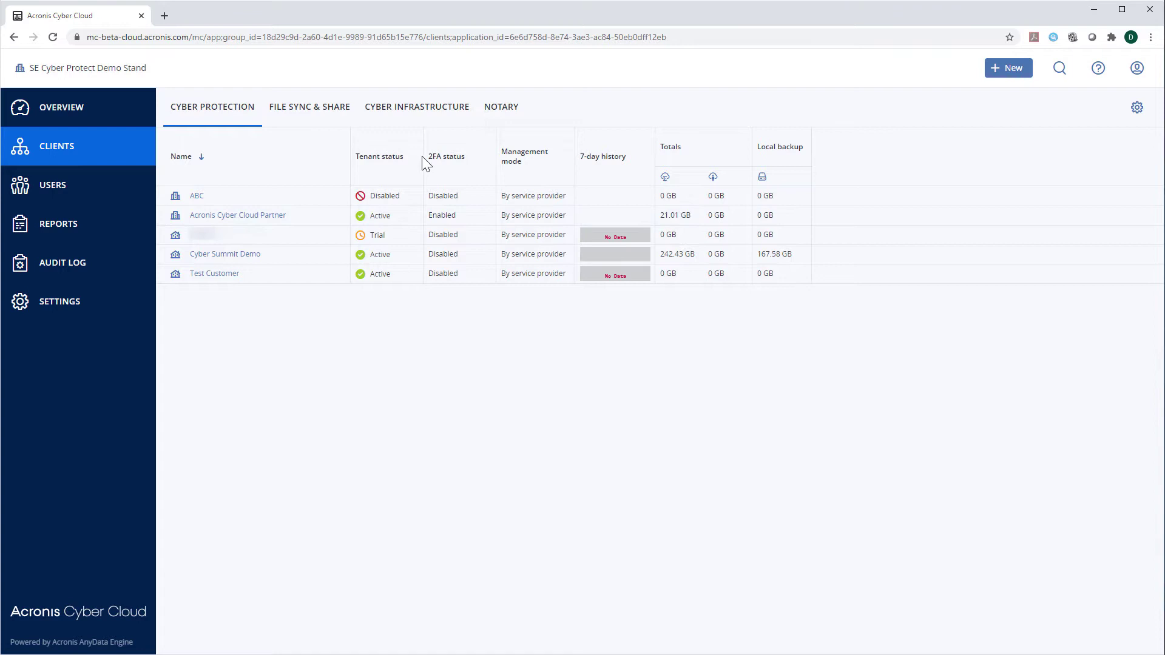
{"action": "left_click", "coordinate": [335, 195]}
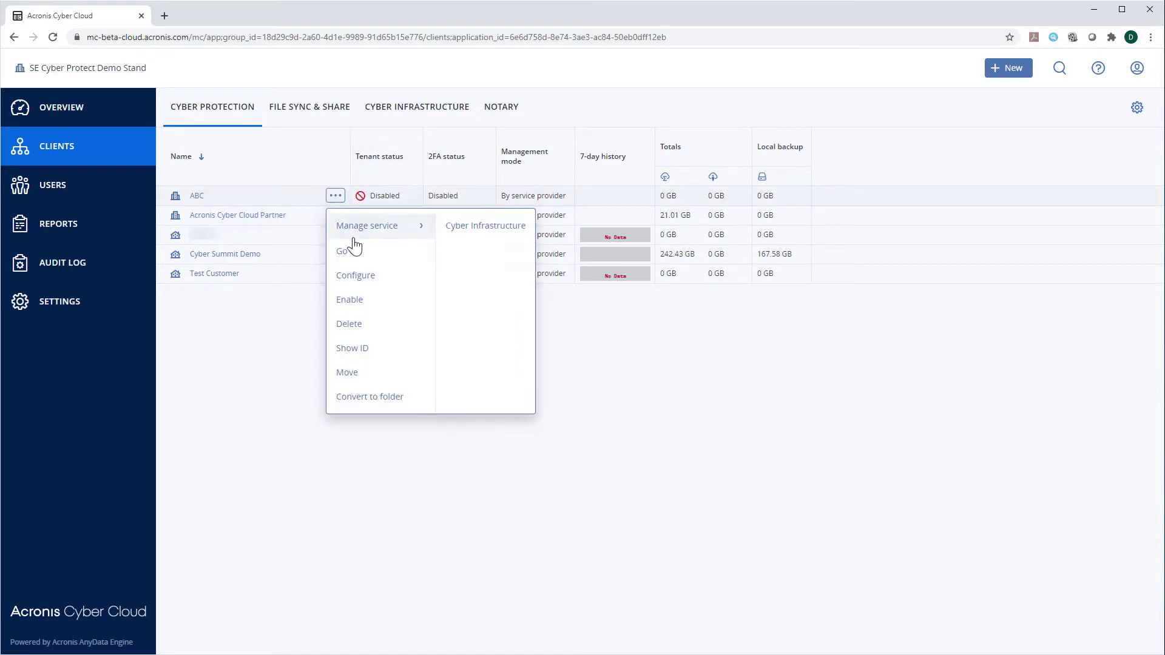
{"action": "left_click", "coordinate": [360, 300]}
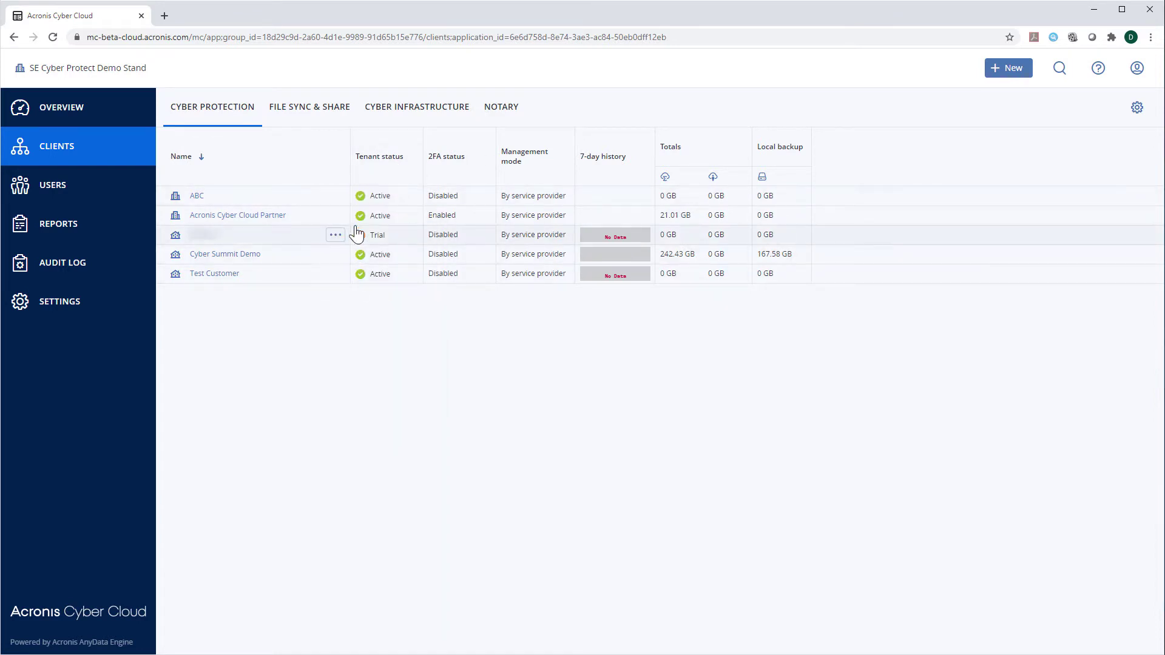
Disable tenant ABC again and confirm, leaving its status Disabled.
{"action": "left_click", "coordinate": [336, 195]}
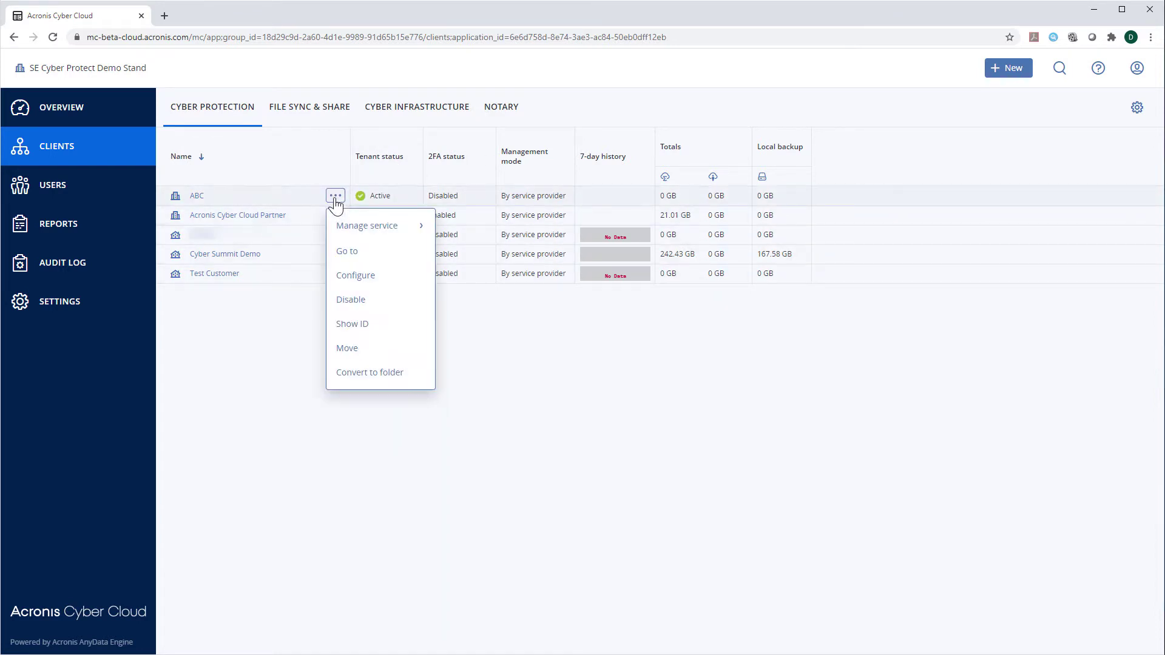
{"action": "left_click", "coordinate": [360, 299]}
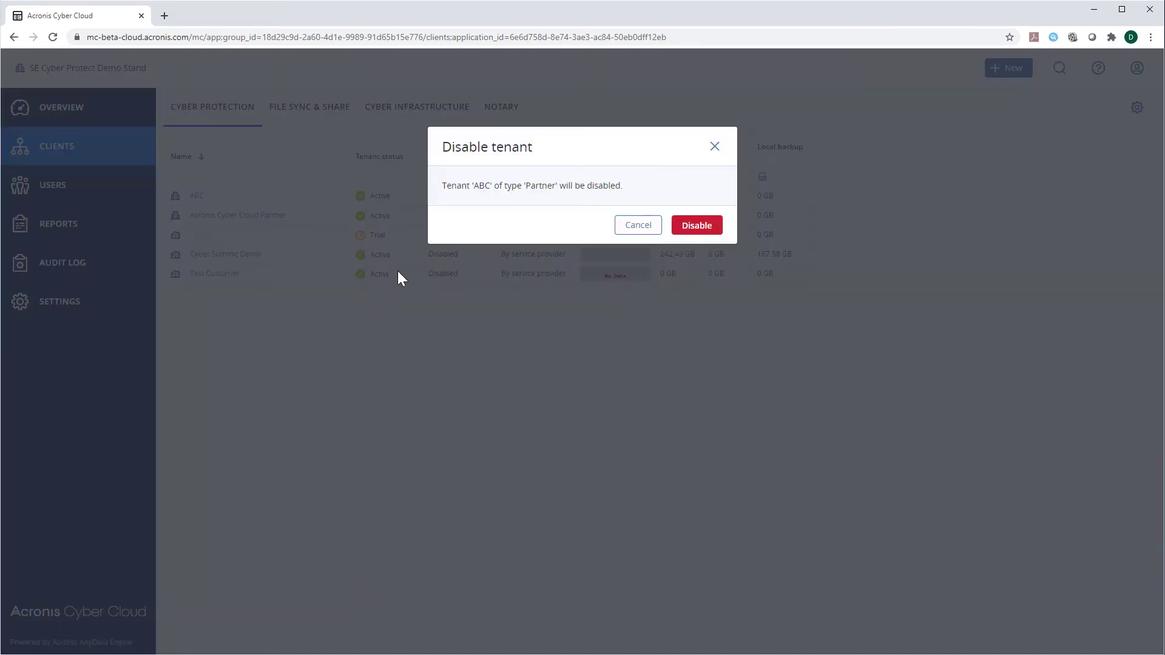
{"action": "left_click", "coordinate": [676, 231]}
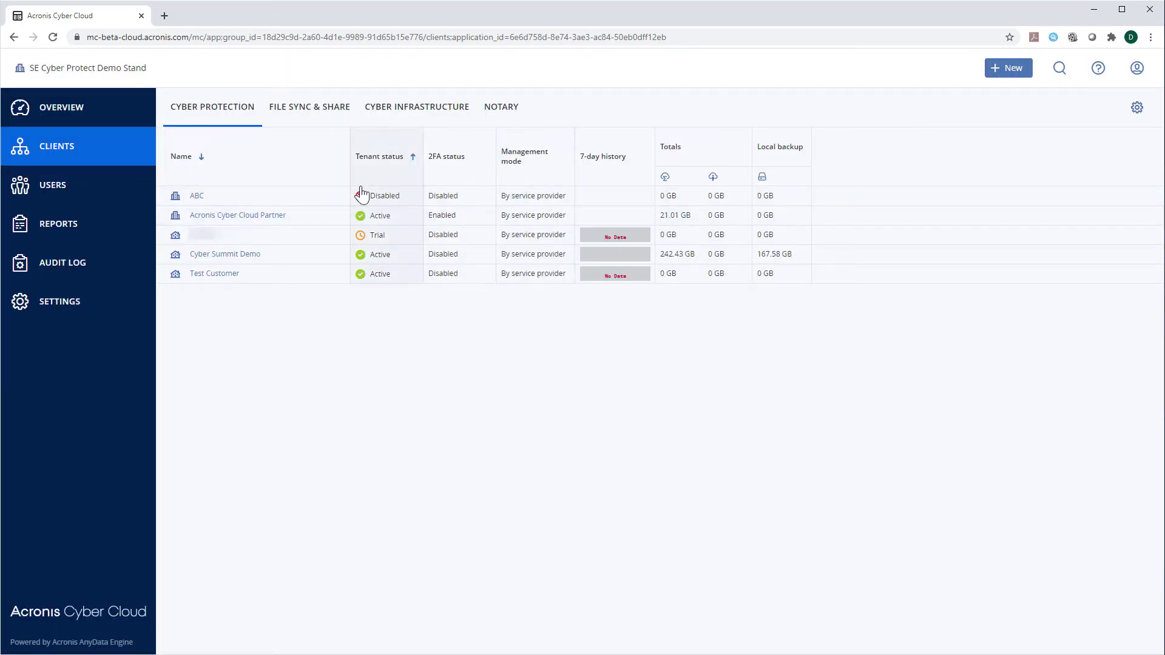
{"action": "left_click", "coordinate": [336, 196]}
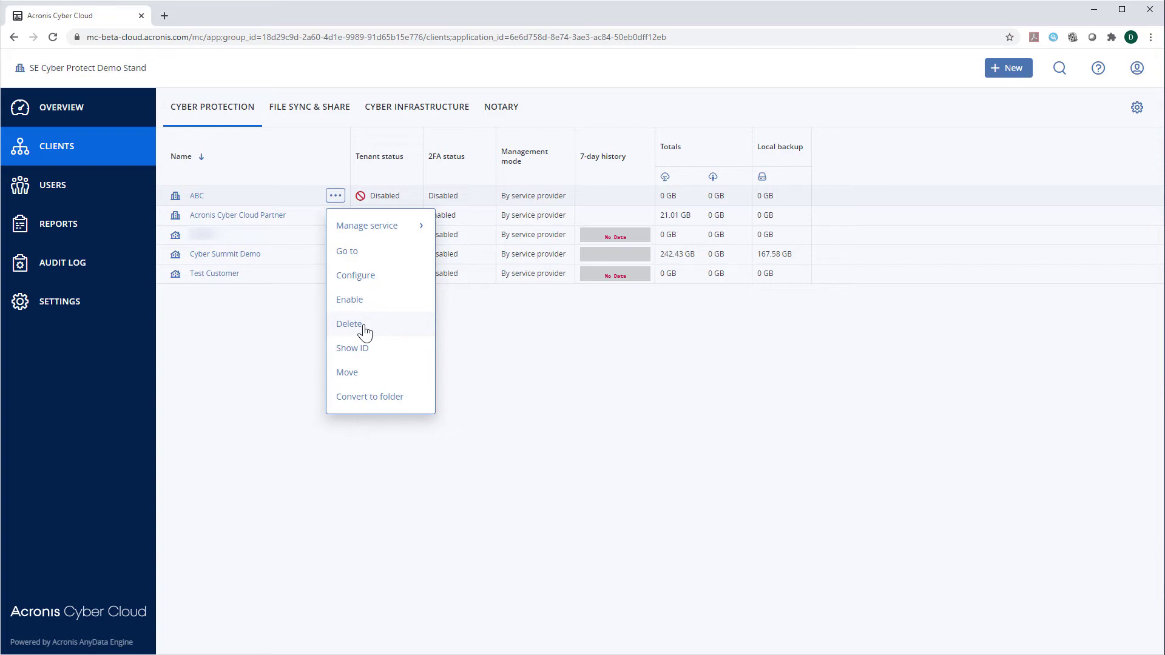
{"action": "left_click", "coordinate": [299, 196]}
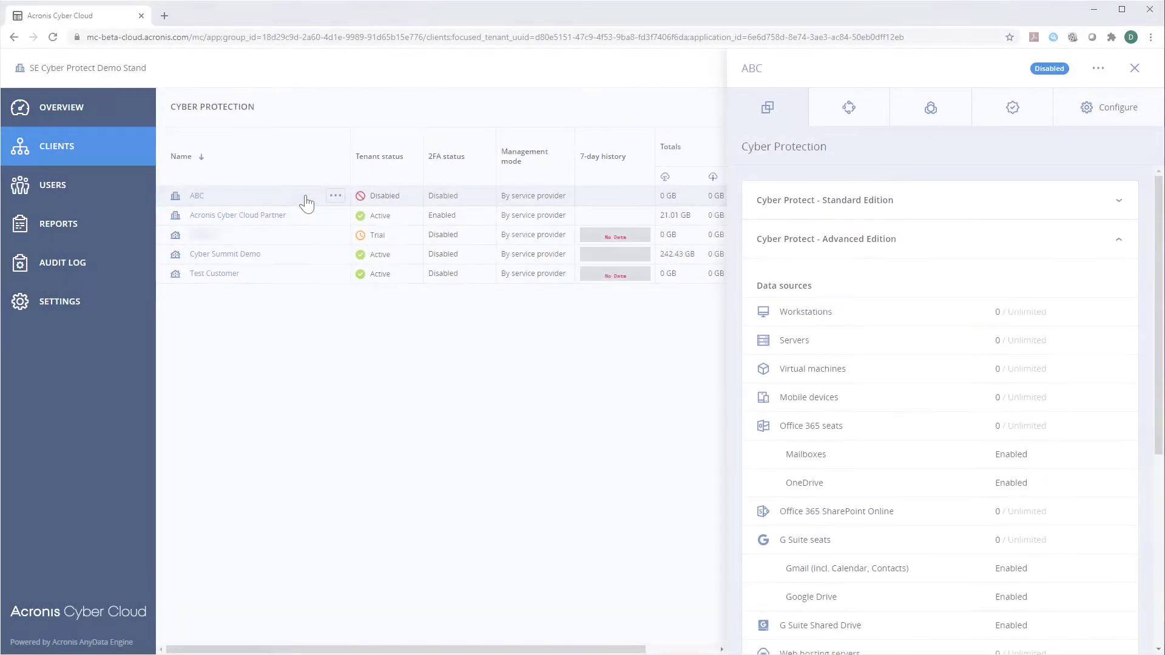
{"action": "left_click", "coordinate": [335, 199]}
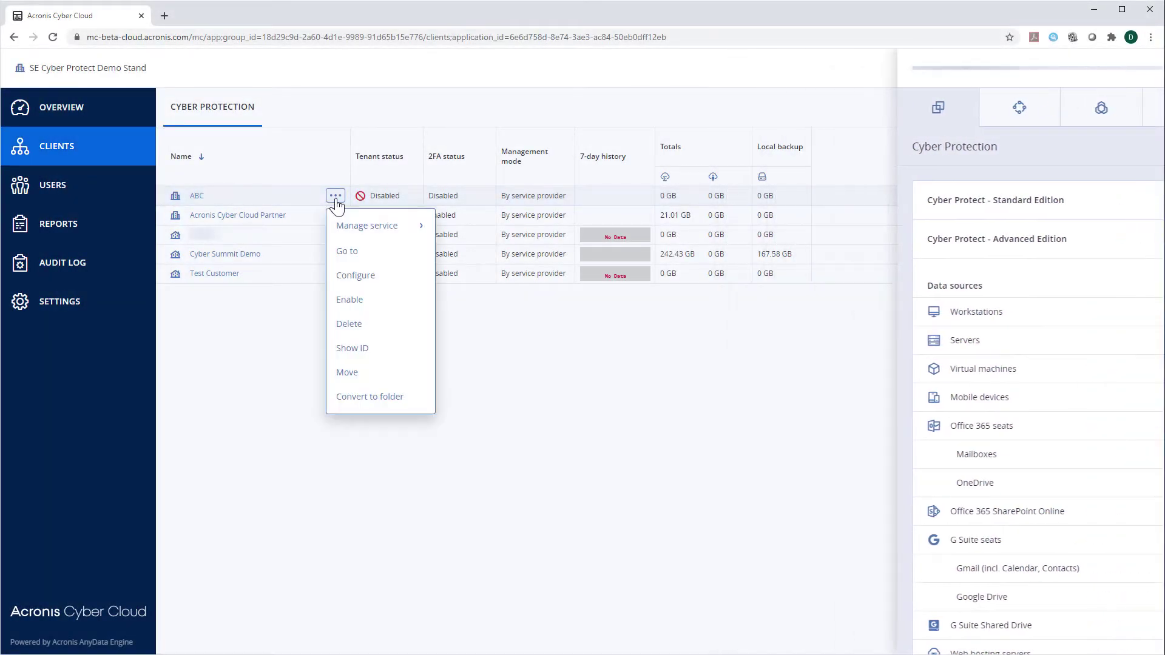
{"action": "left_click", "coordinate": [351, 373]}
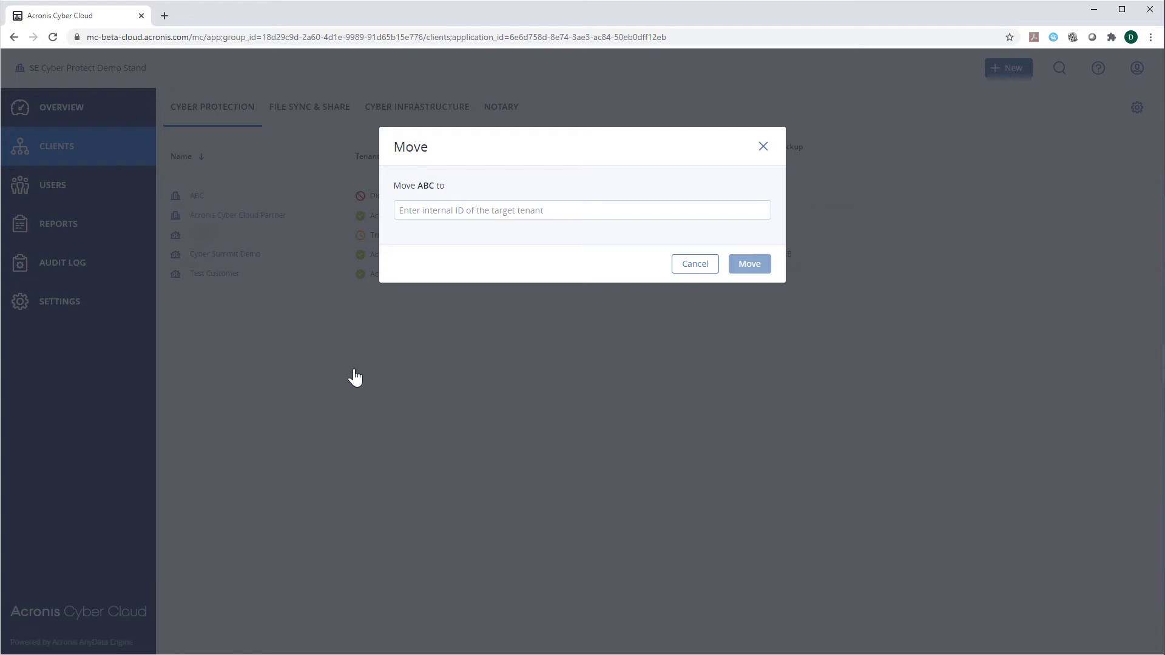
{"action": "left_click", "coordinate": [695, 263]}
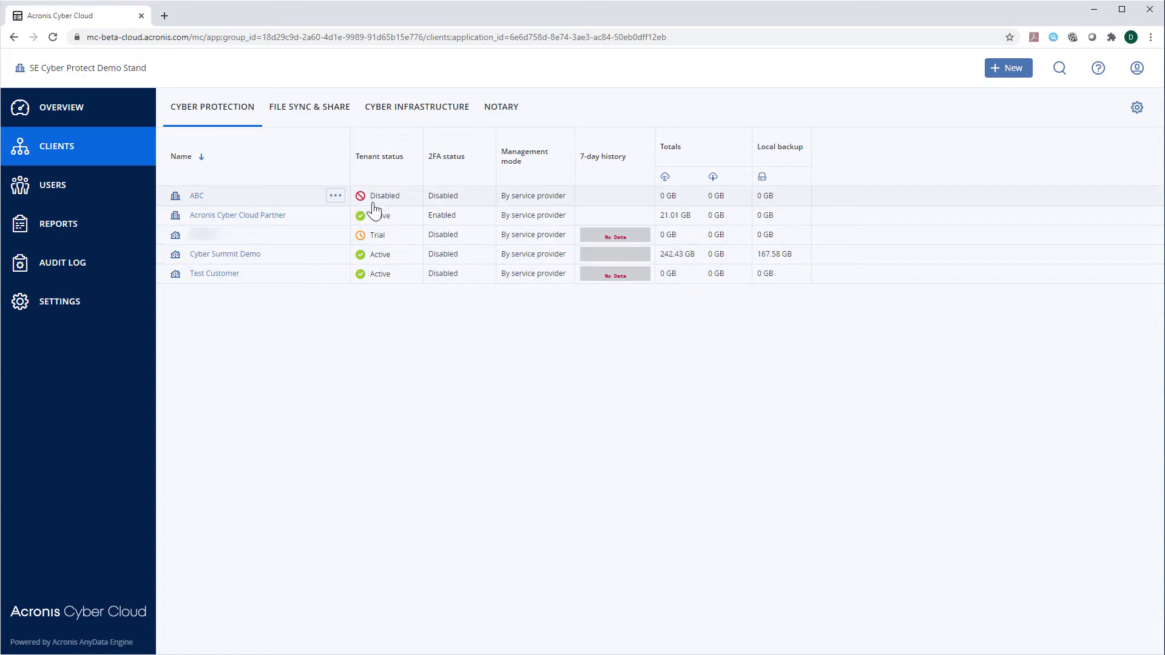
{"action": "left_click", "coordinate": [337, 196]}
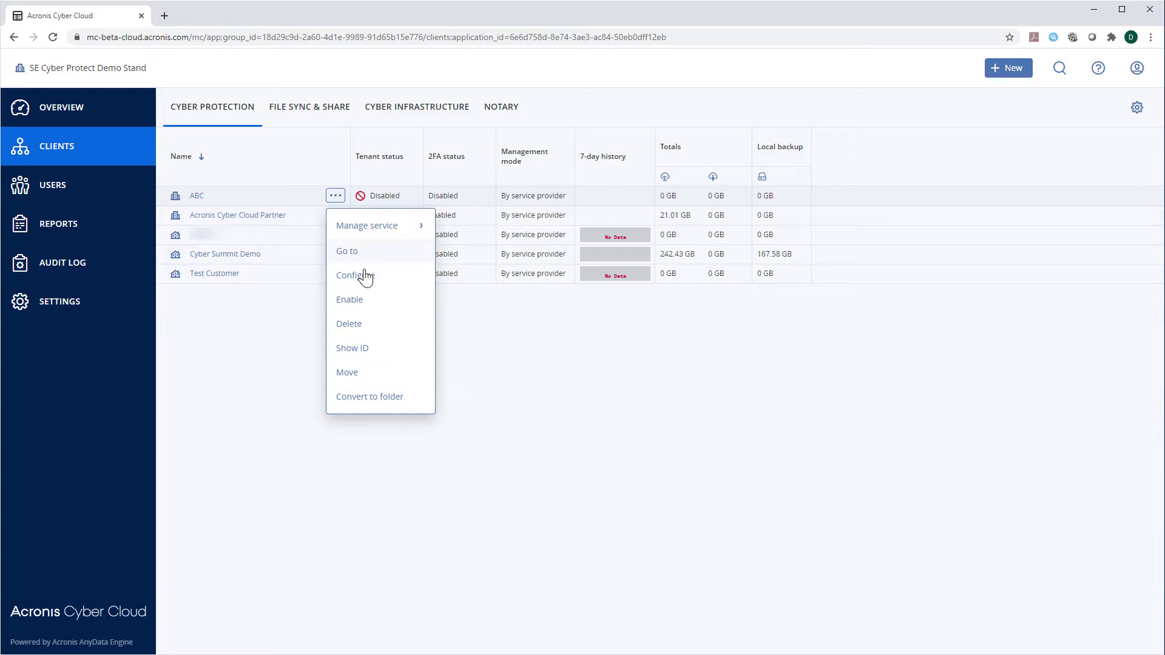
{"action": "left_click", "coordinate": [358, 350]}
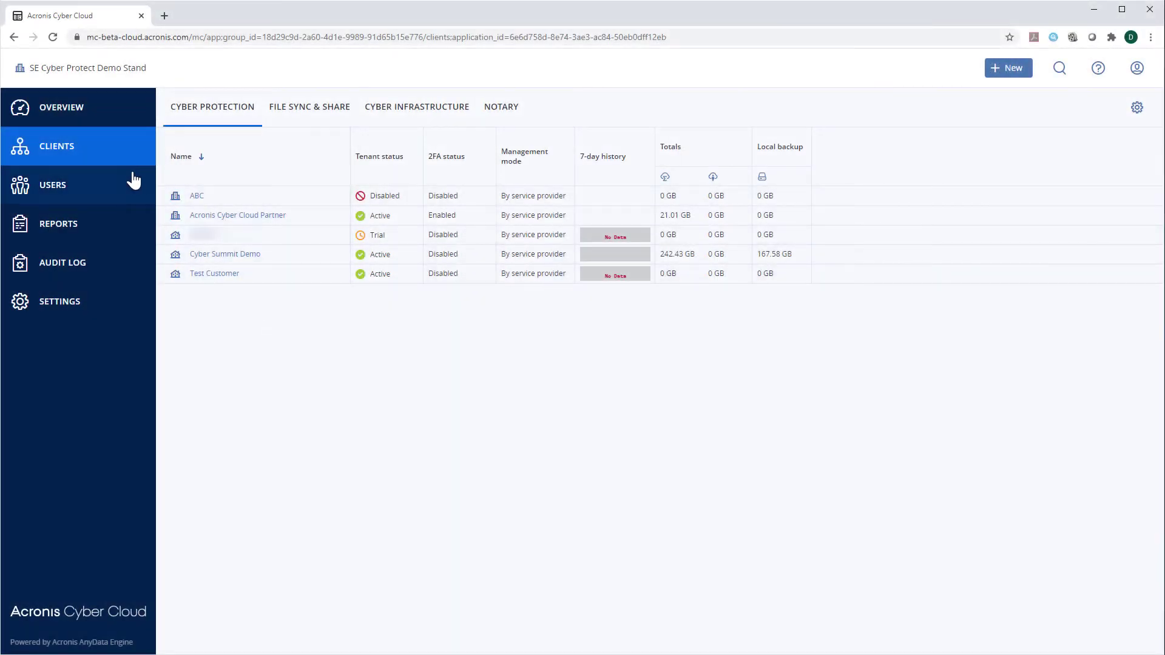
Switch to the Users list and start creating a new user from New > User.
{"action": "left_click", "coordinate": [110, 188]}
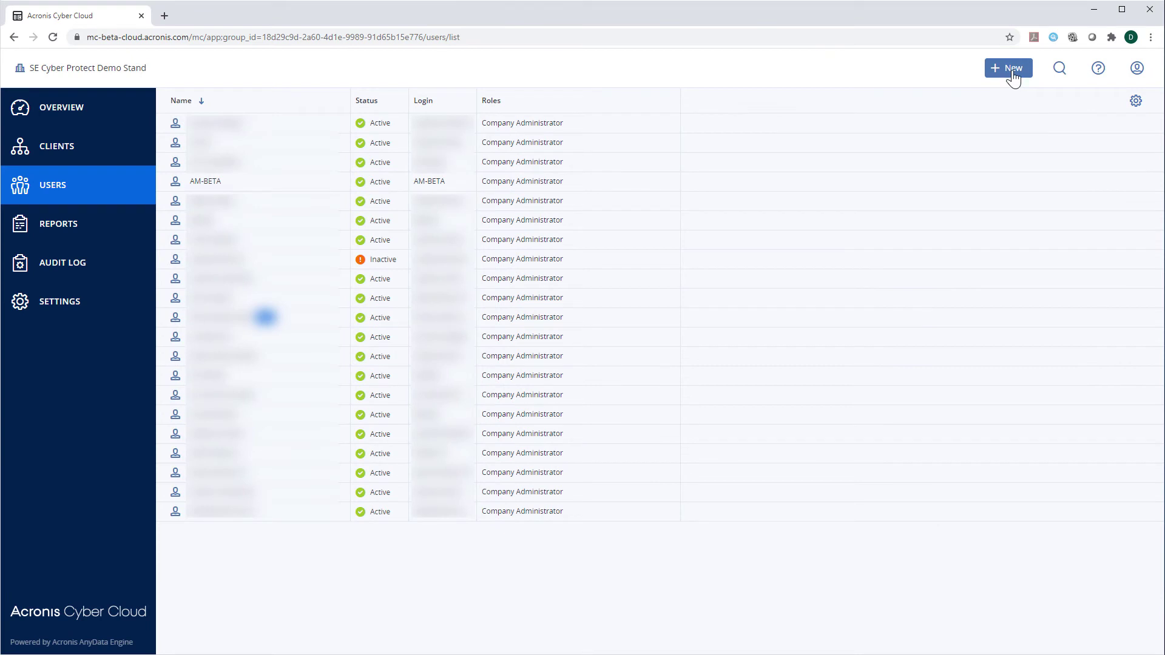
{"action": "left_click", "coordinate": [1012, 71]}
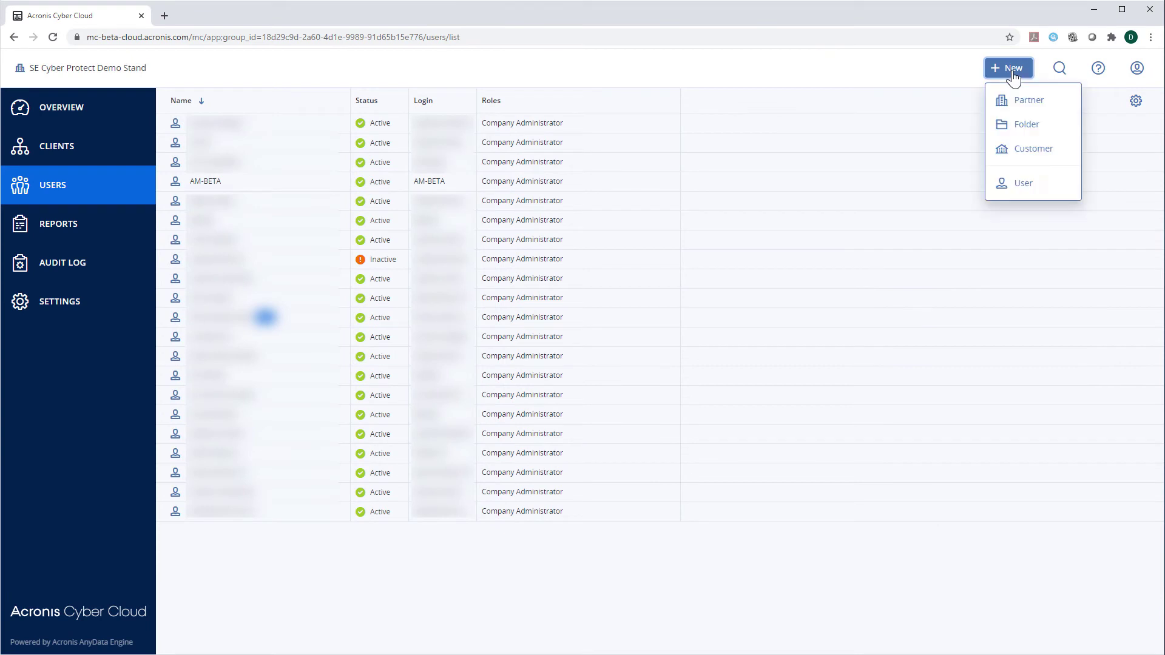
{"action": "left_click", "coordinate": [1028, 188]}
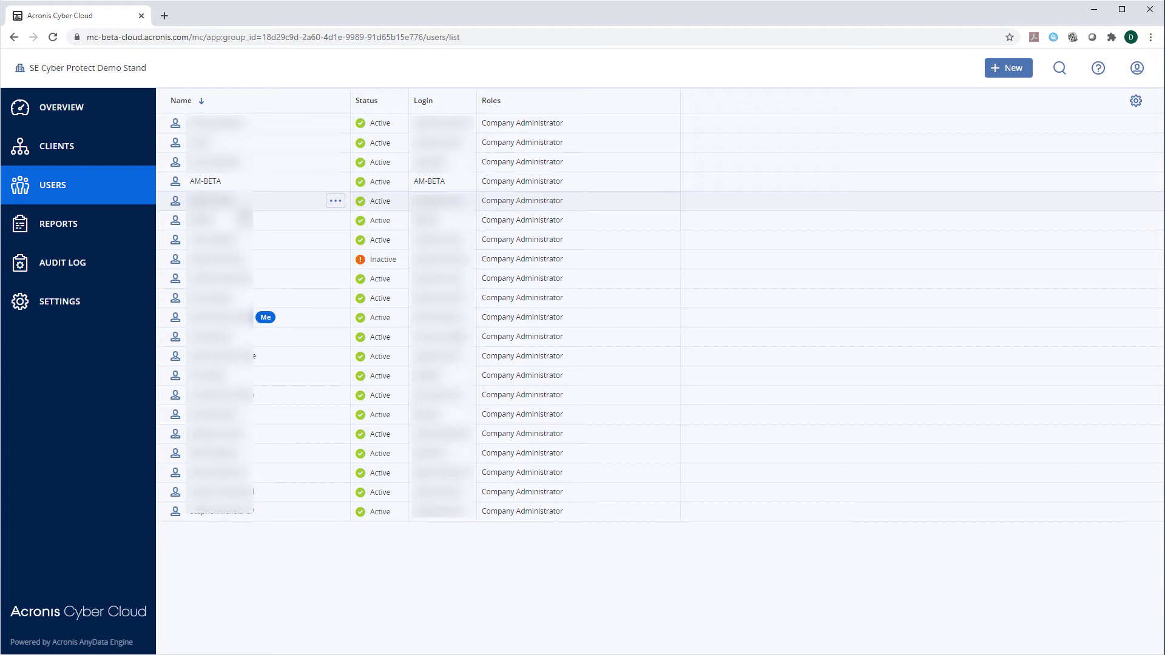
Disable the fourth-row user account with confirmation, re-enable it, and show its details.
{"action": "left_click", "coordinate": [333, 184]}
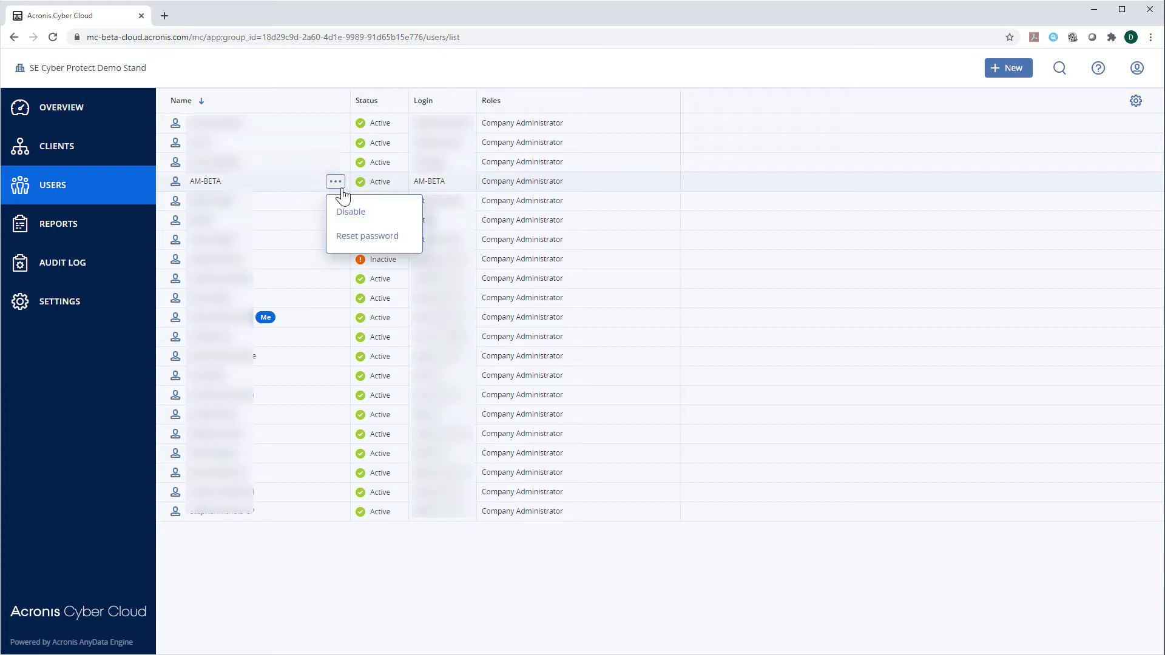
{"action": "left_click", "coordinate": [347, 216]}
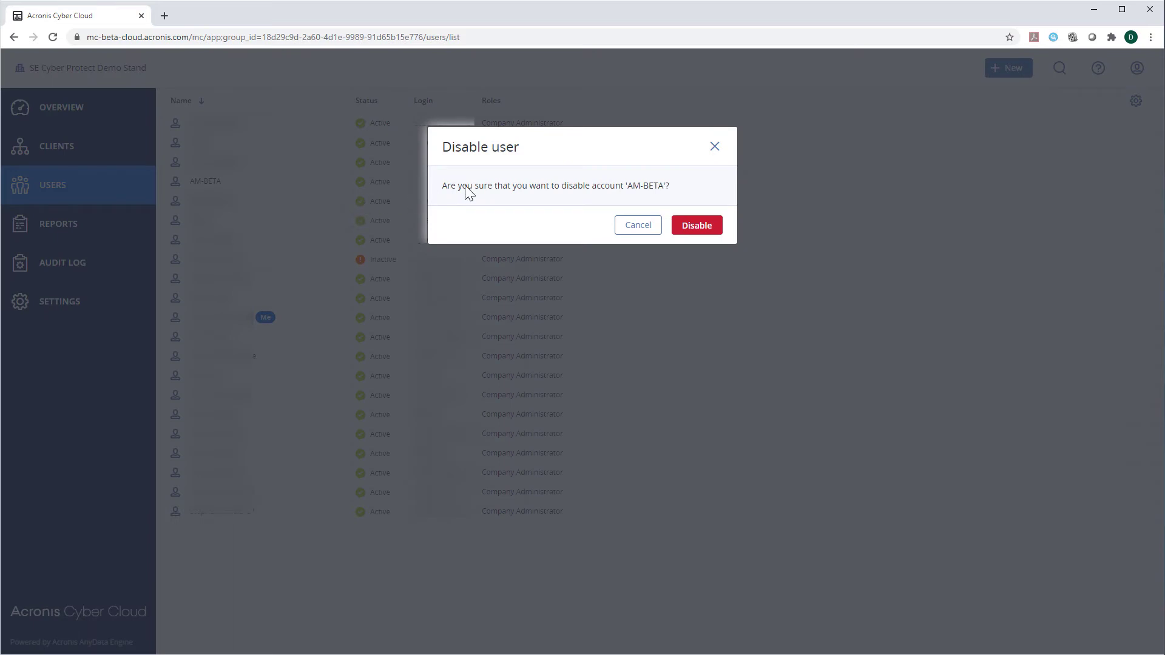
{"action": "left_click", "coordinate": [697, 225]}
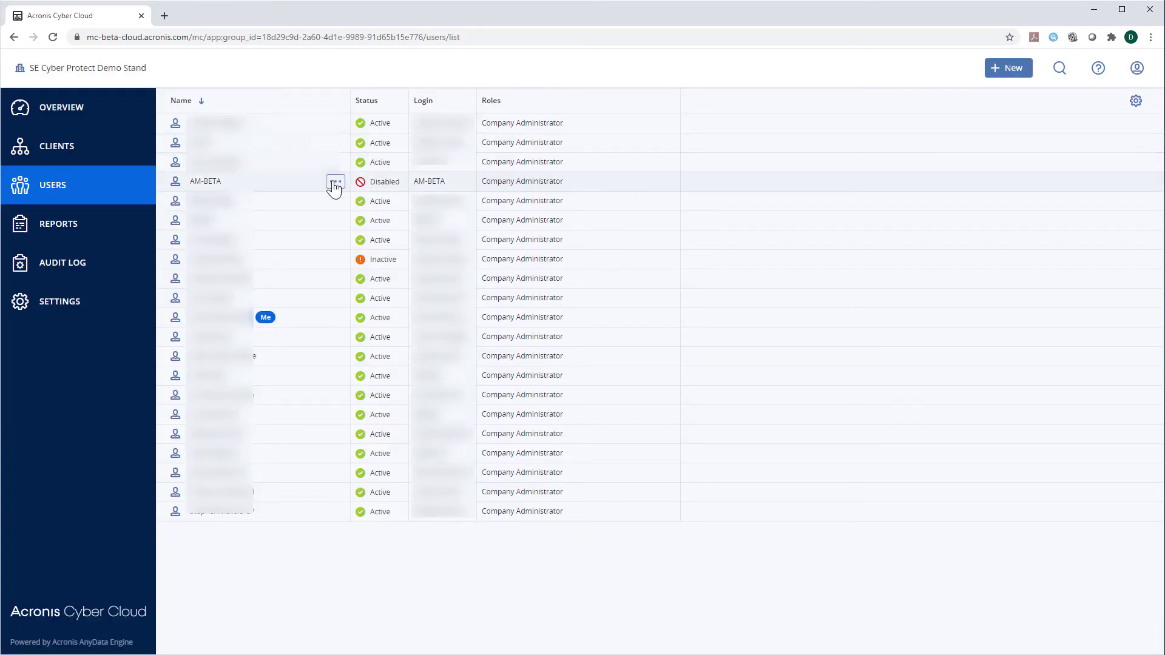
{"action": "left_click", "coordinate": [335, 182]}
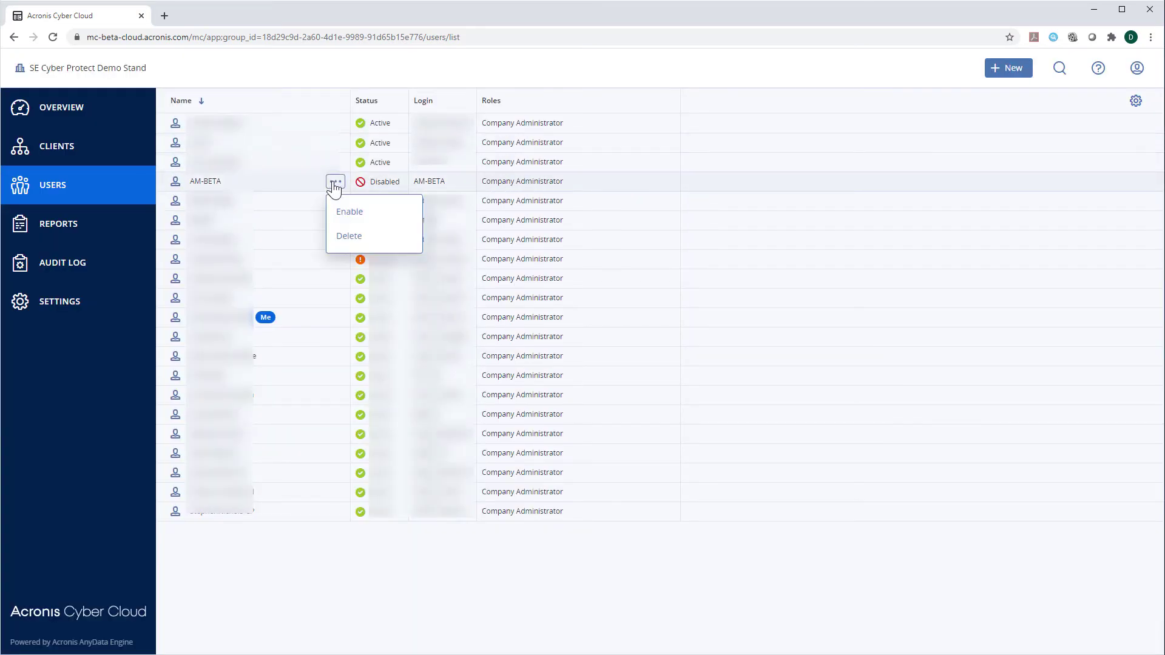
{"action": "left_click", "coordinate": [355, 217]}
{"action": "left_click", "coordinate": [299, 188]}
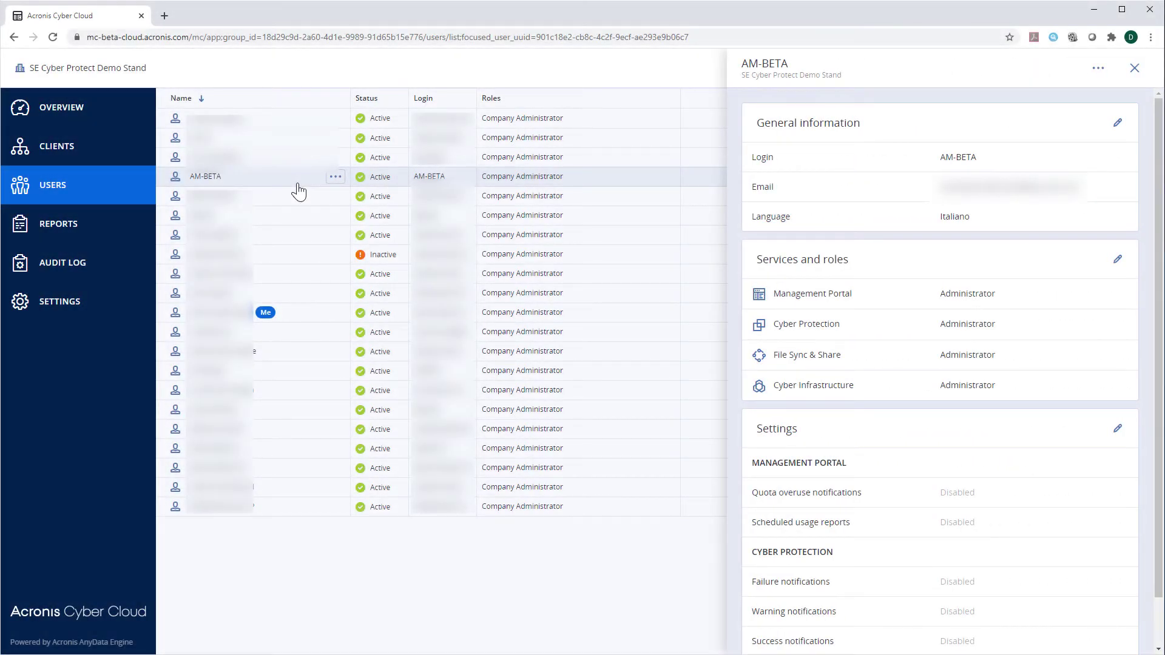
Go from the Usage reports to the Operations reports list.
{"action": "left_click", "coordinate": [102, 228]}
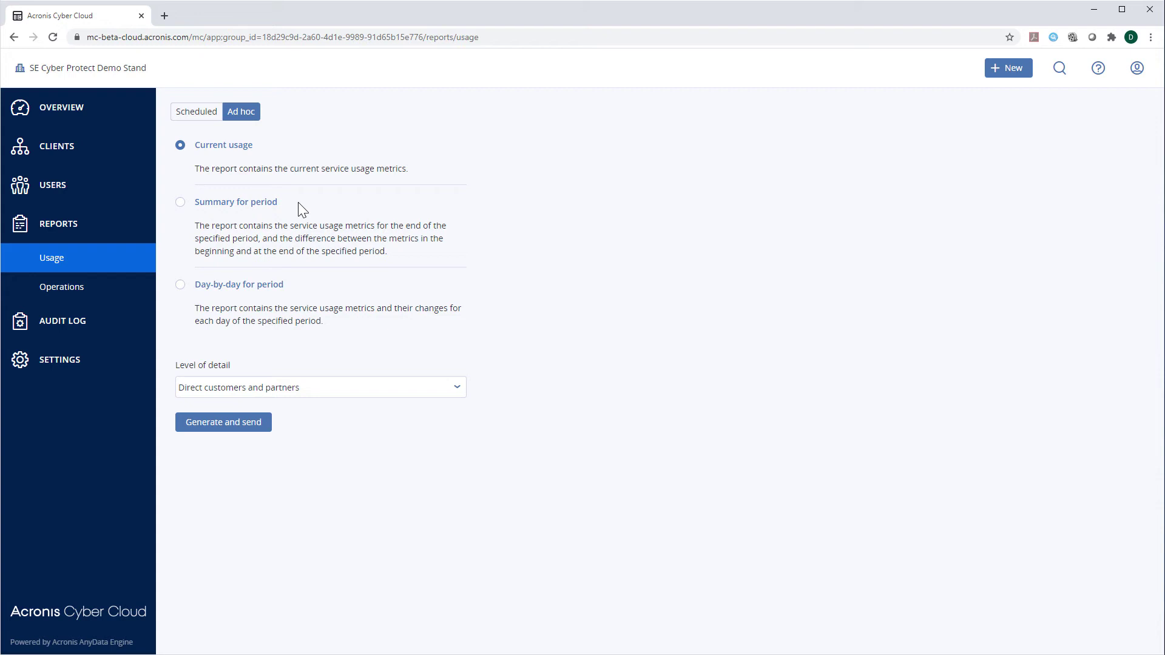
{"action": "left_click", "coordinate": [134, 289]}
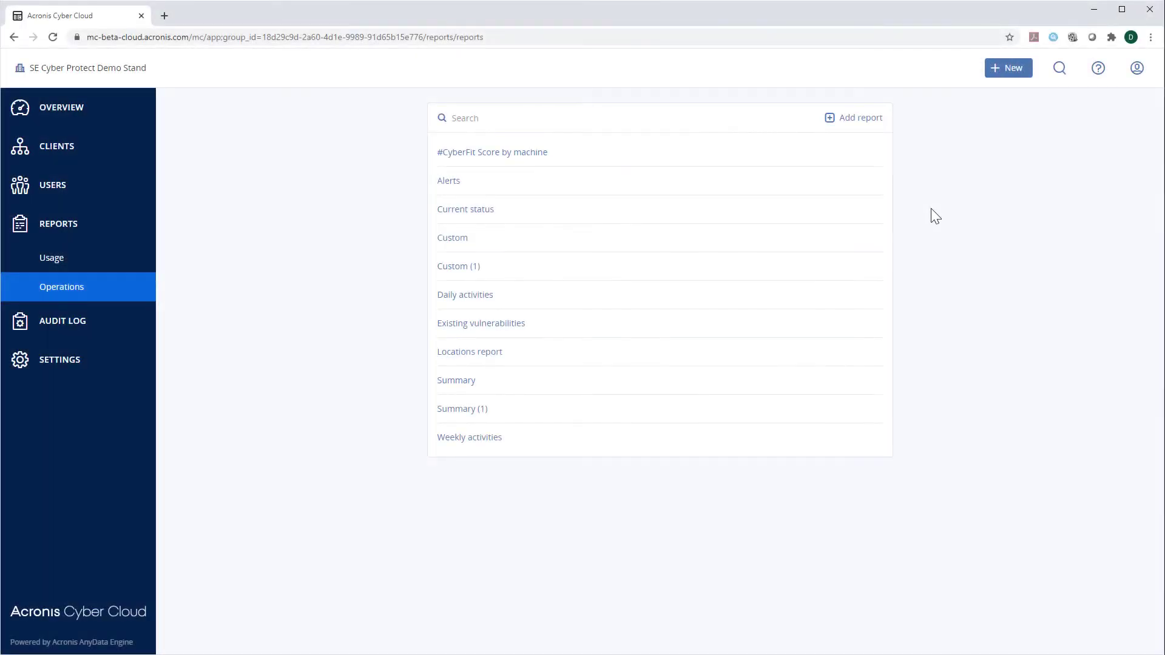
Explore the Alerts report's Add report and Settings options, open it, then view the Audit log.
{"action": "left_click", "coordinate": [877, 182]}
{"action": "left_click", "coordinate": [874, 125]}
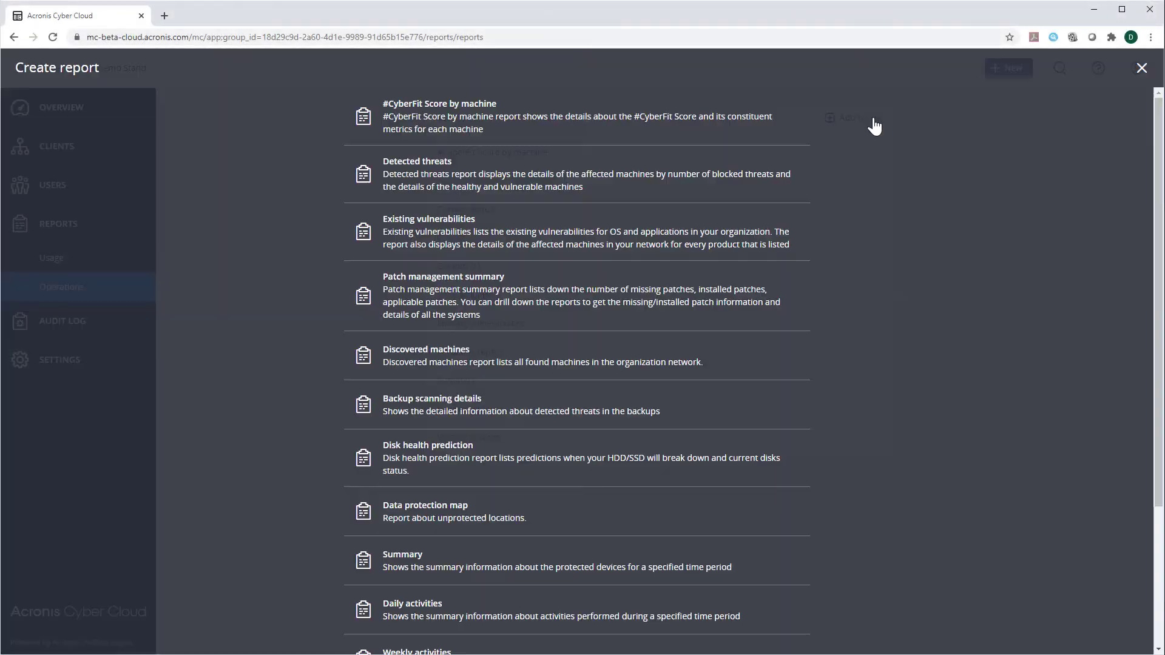
{"action": "scroll", "coordinate": [896, 141], "scroll_direction": "down", "scroll_amount": 3}
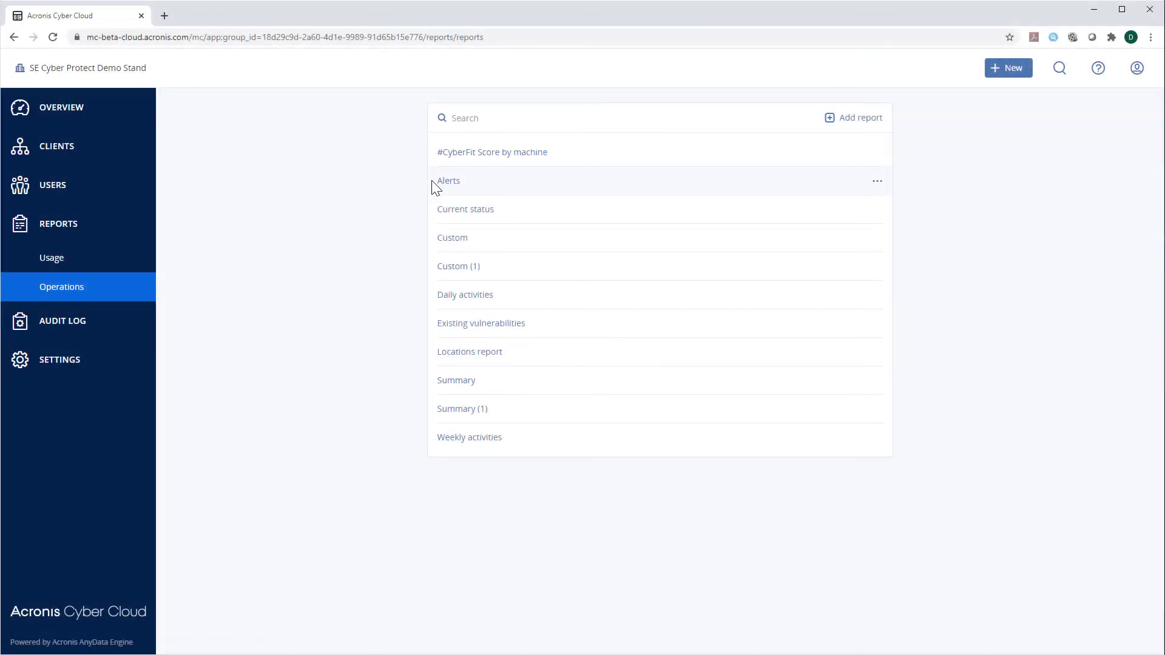
{"action": "left_click", "coordinate": [877, 181]}
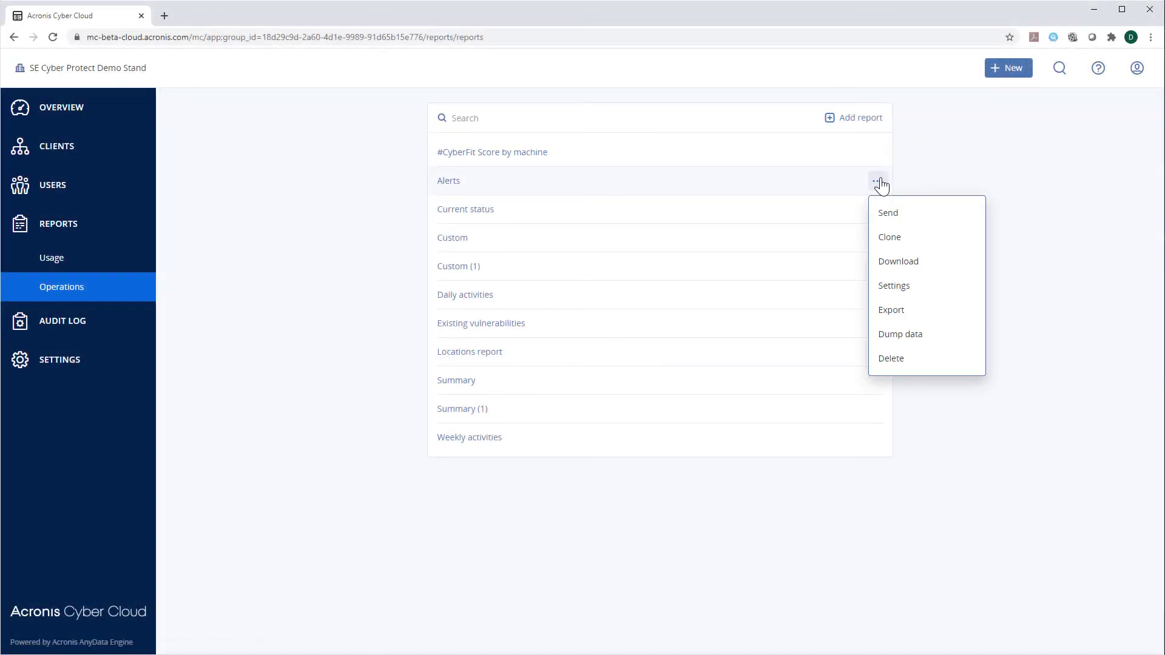
{"action": "left_click", "coordinate": [895, 285]}
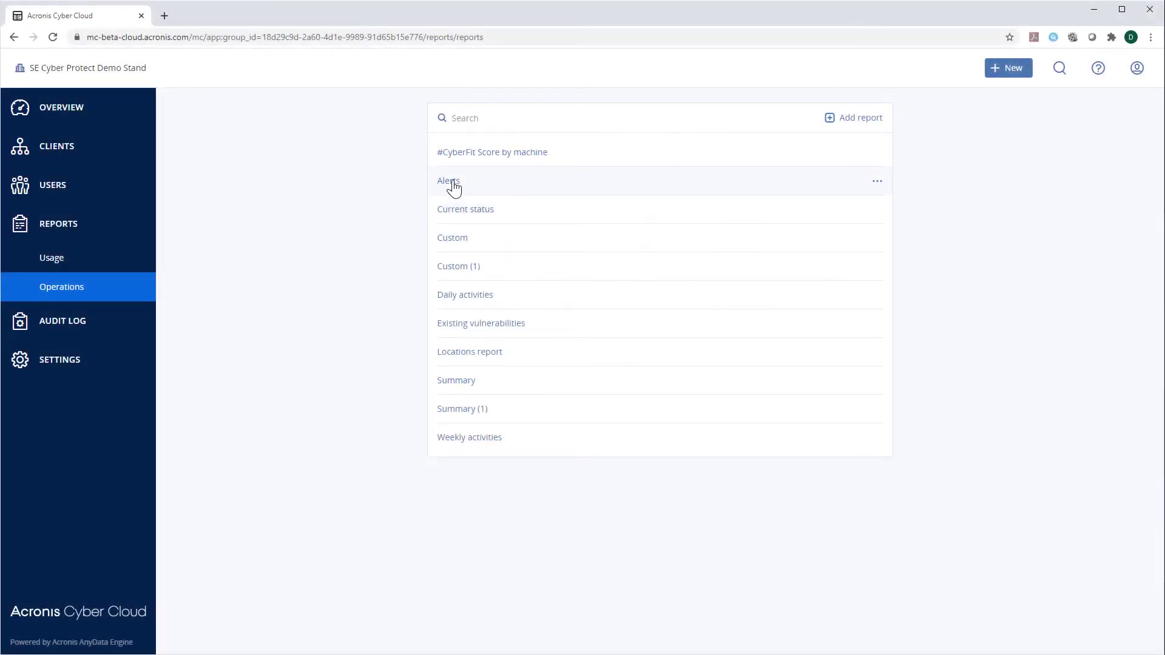
{"action": "left_click", "coordinate": [454, 188]}
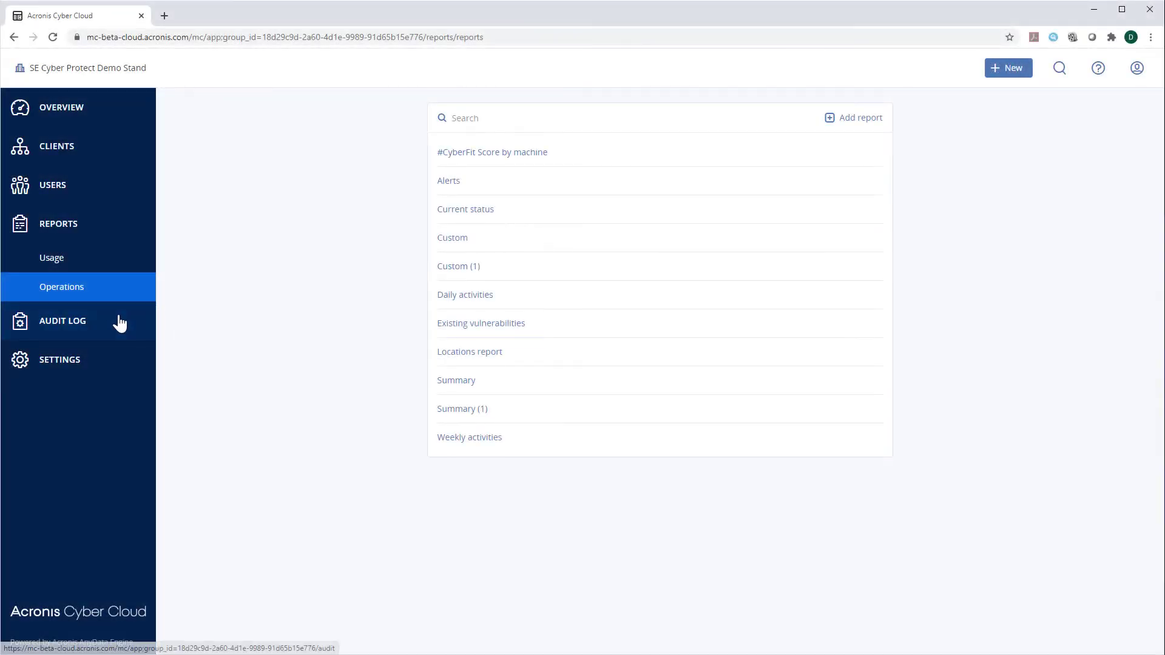
{"action": "left_click", "coordinate": [119, 322]}
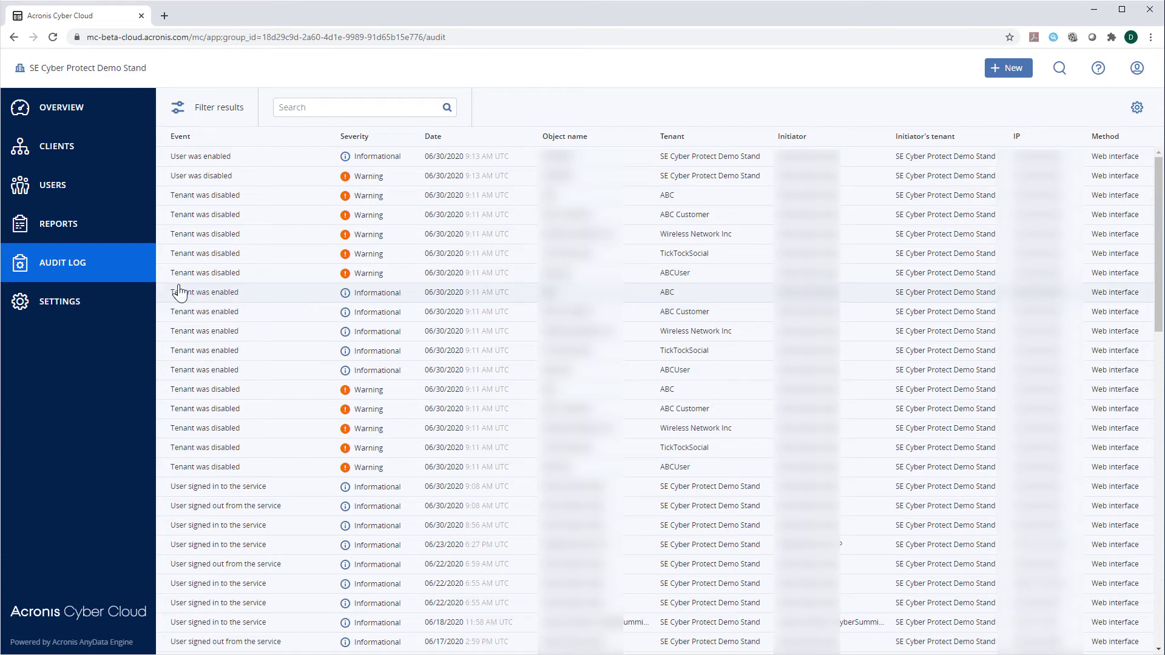
Open Settings to the Locations page listing betacloud_s3, disaster recovery and backup locations.
{"action": "left_click", "coordinate": [128, 305]}
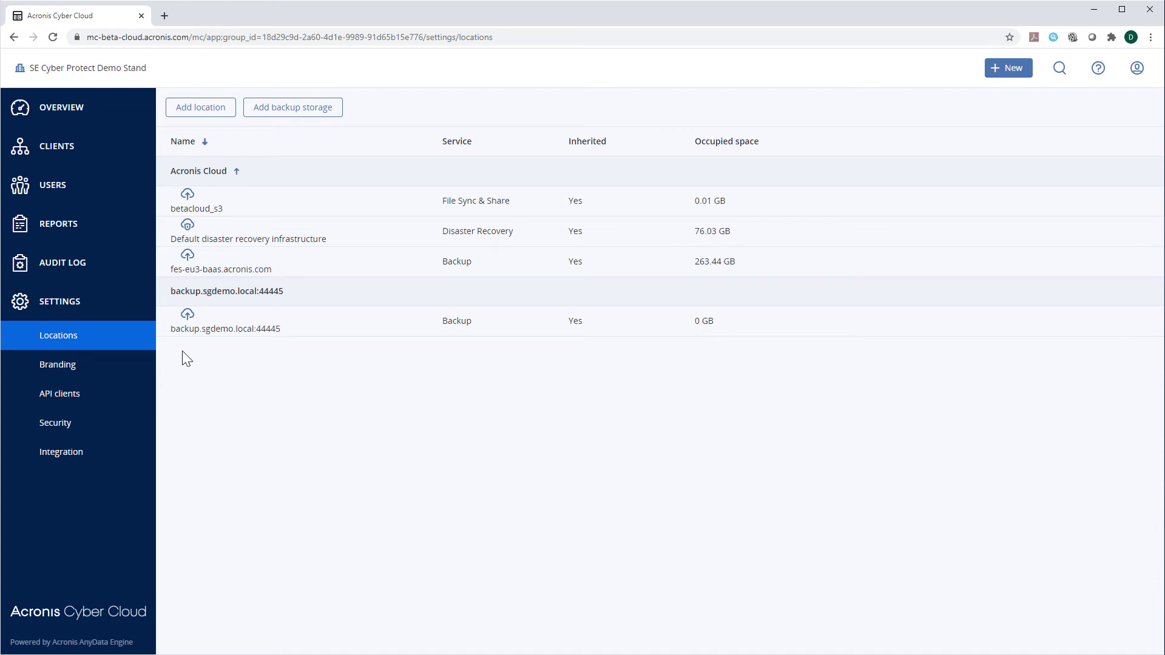
Open Branding settings and scroll through Appearance, Documentation and support, and Upsell sections.
{"action": "left_click", "coordinate": [133, 369]}
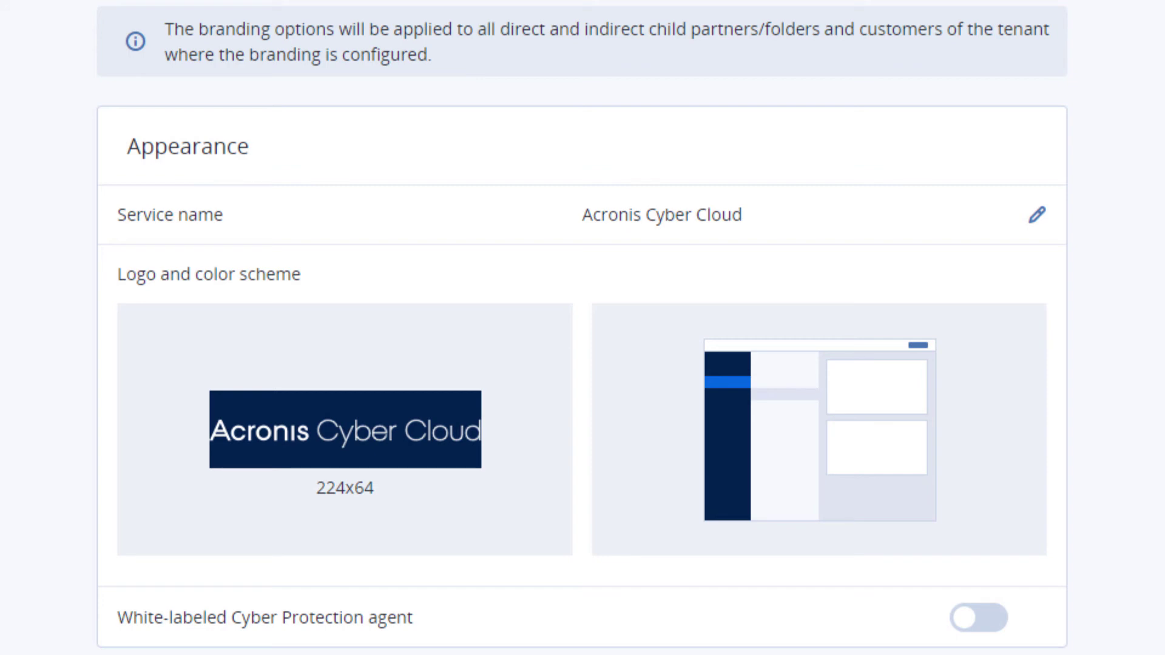
{"action": "scroll", "coordinate": [583, 327], "scroll_direction": "down", "scroll_amount": 4}
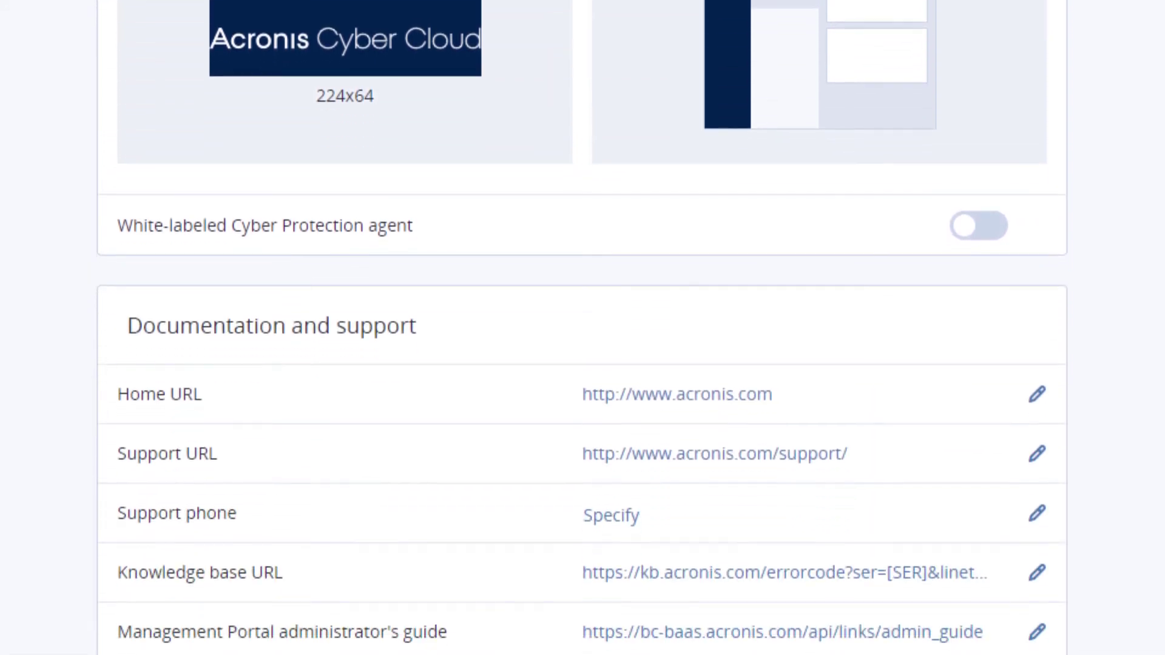
{"action": "scroll", "coordinate": [583, 328], "scroll_direction": "down", "scroll_amount": 14}
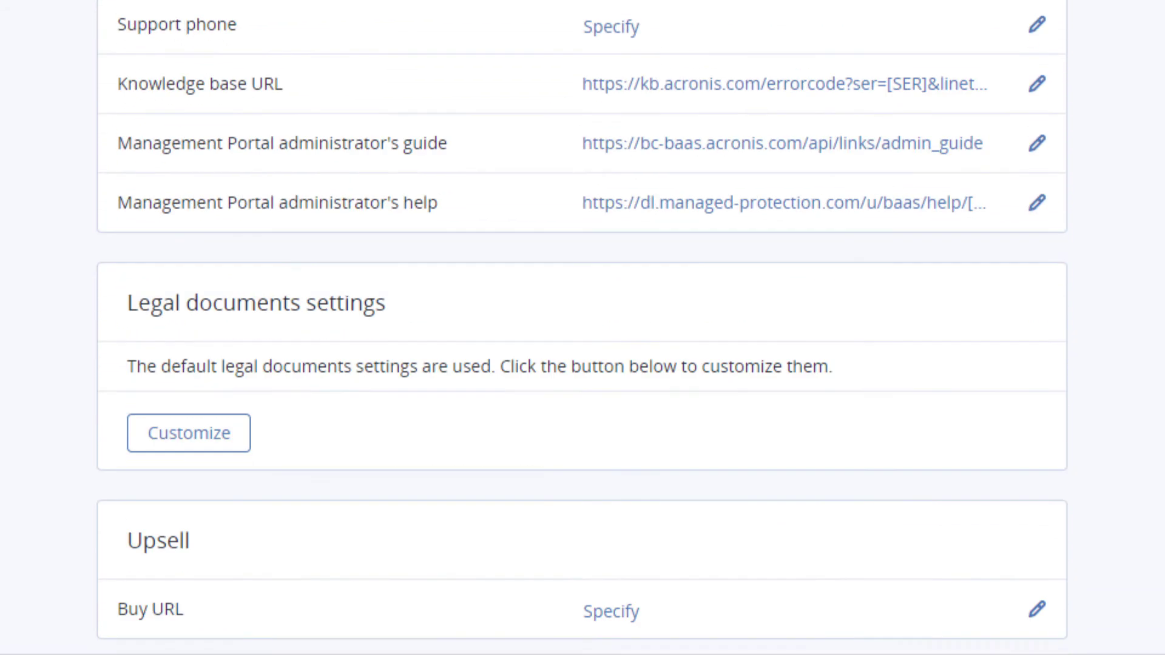
{"action": "scroll", "coordinate": [582, 328], "scroll_direction": "down", "scroll_amount": 4}
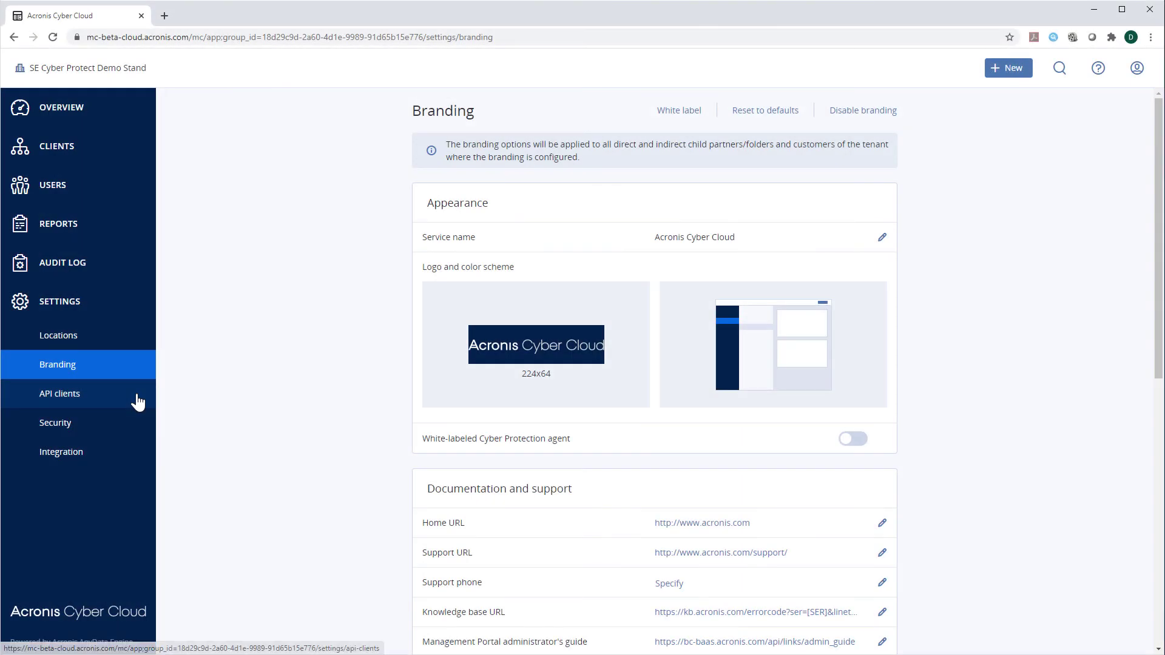
Show the API clients settings page listing the active NAMSEAPI client.
{"action": "left_click", "coordinate": [136, 397]}
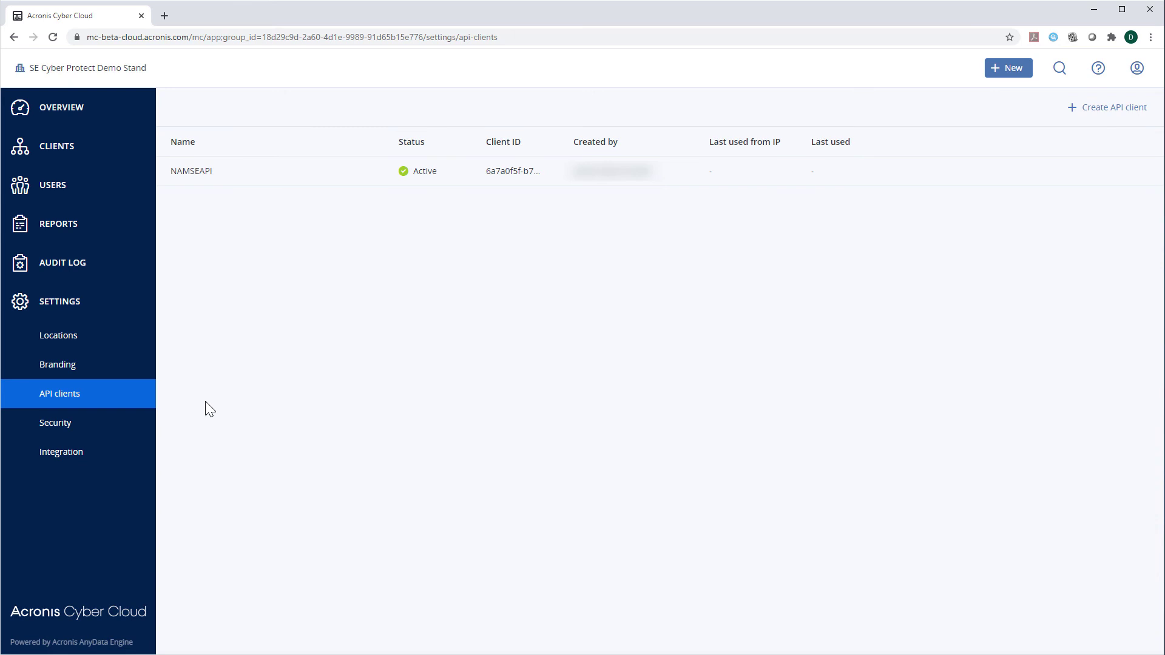
Show the Security settings: Login control and two-factor authentication off, Support access on.
{"action": "left_click", "coordinate": [132, 431]}
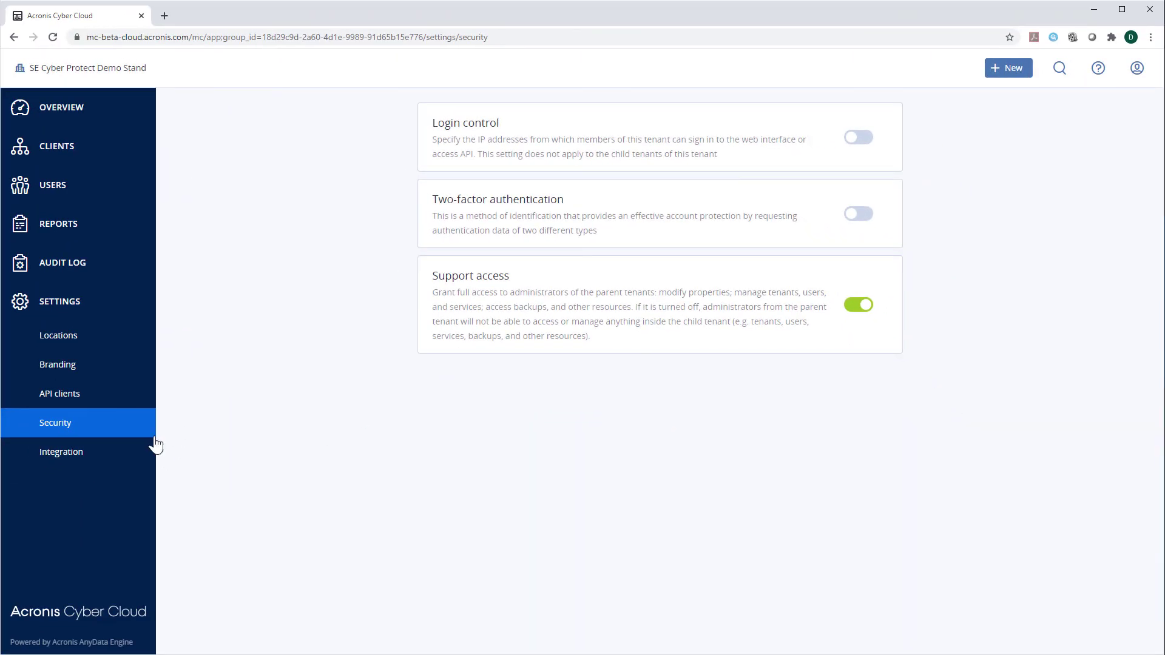
Browse the Integration settings from ConnectWise Manage (status OK) down to RESTful API.
{"action": "left_click", "coordinate": [137, 455]}
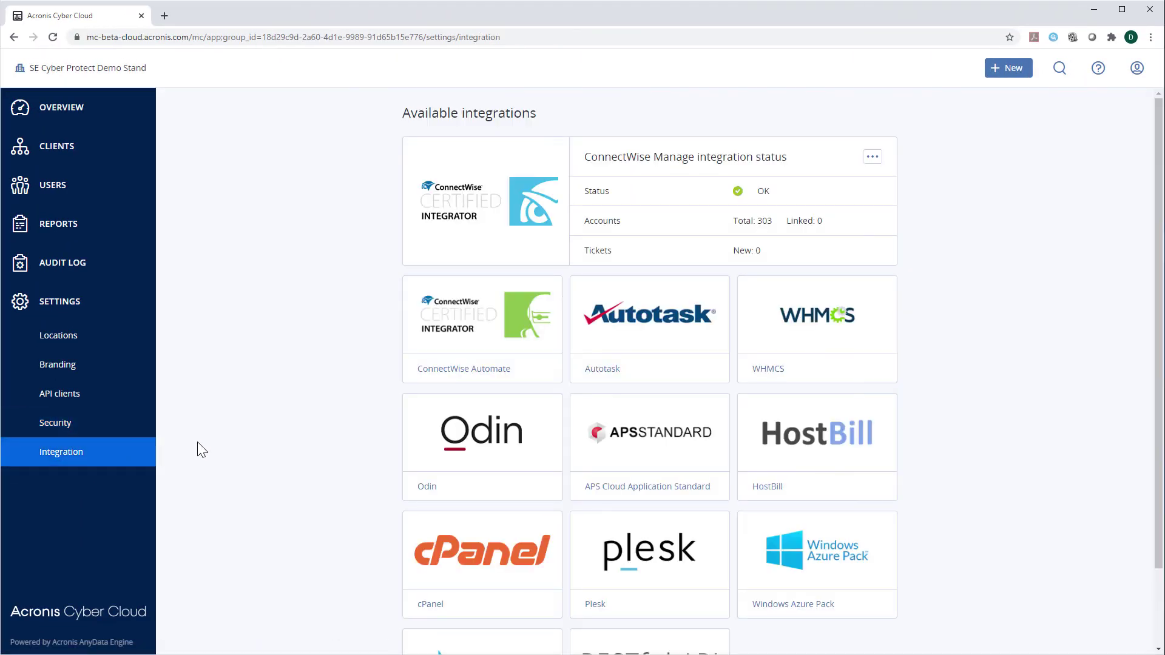
{"action": "scroll", "coordinate": [198, 443], "scroll_direction": "down", "scroll_amount": 2}
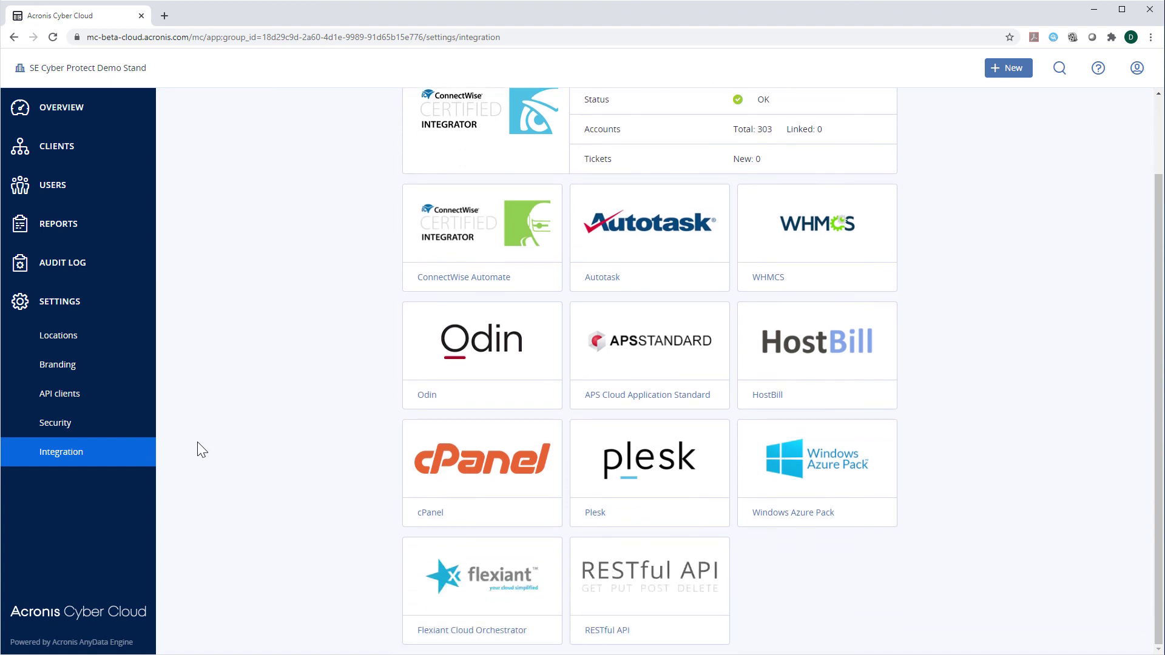